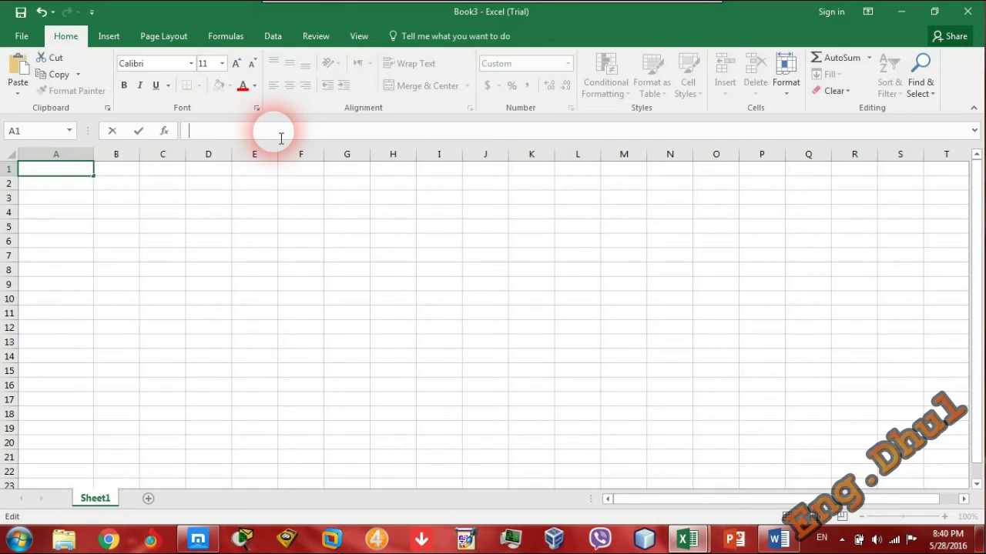
Step: Enter the formula =NOW() in cell A1 to show the current date and time
type("=")
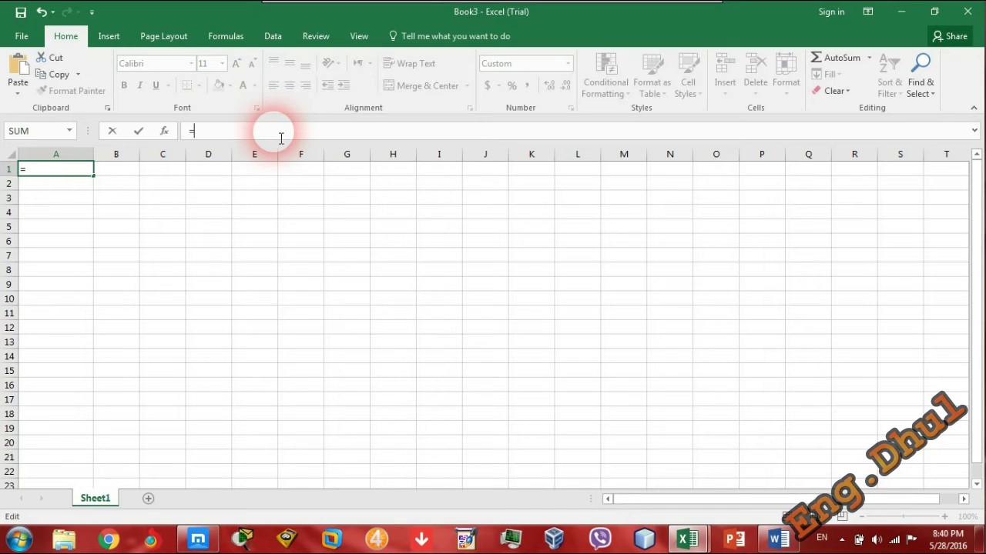
type("now")
key("Tab")
type("(")
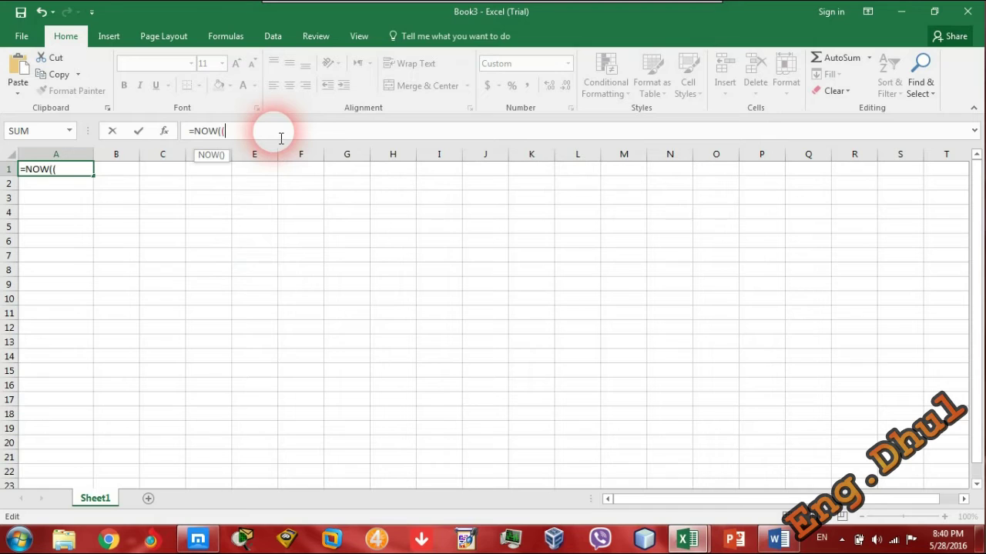
key("BackSpace")
type(")")
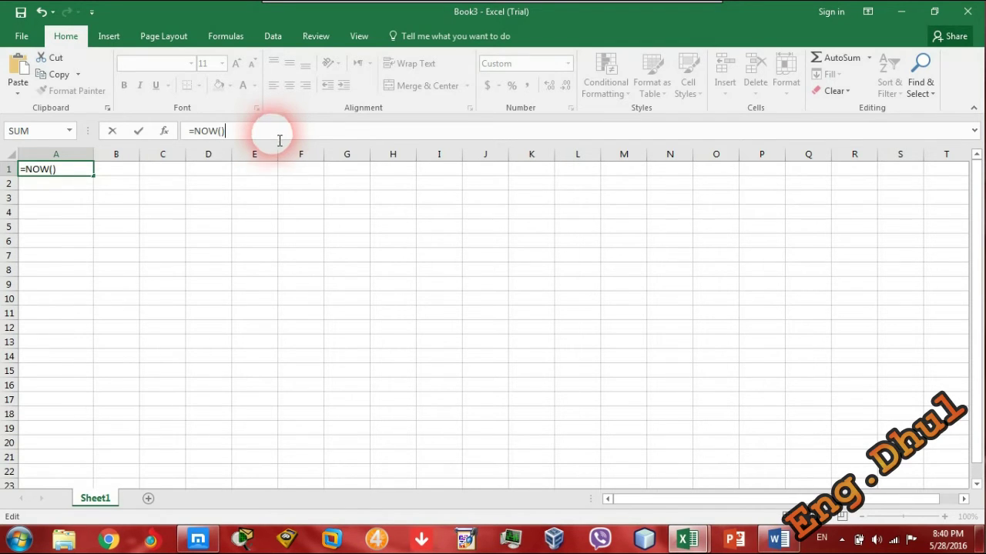
key("Return")
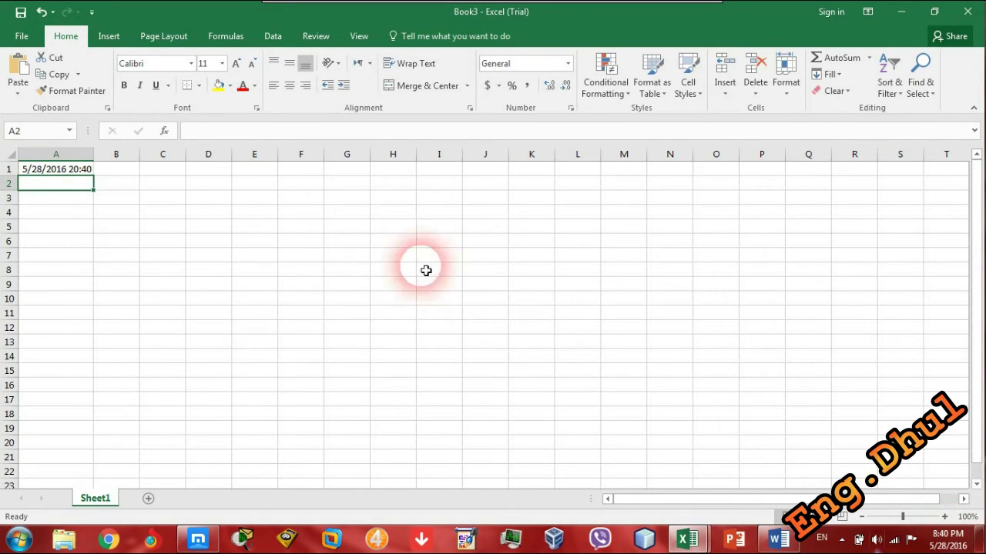
left_click(86, 170)
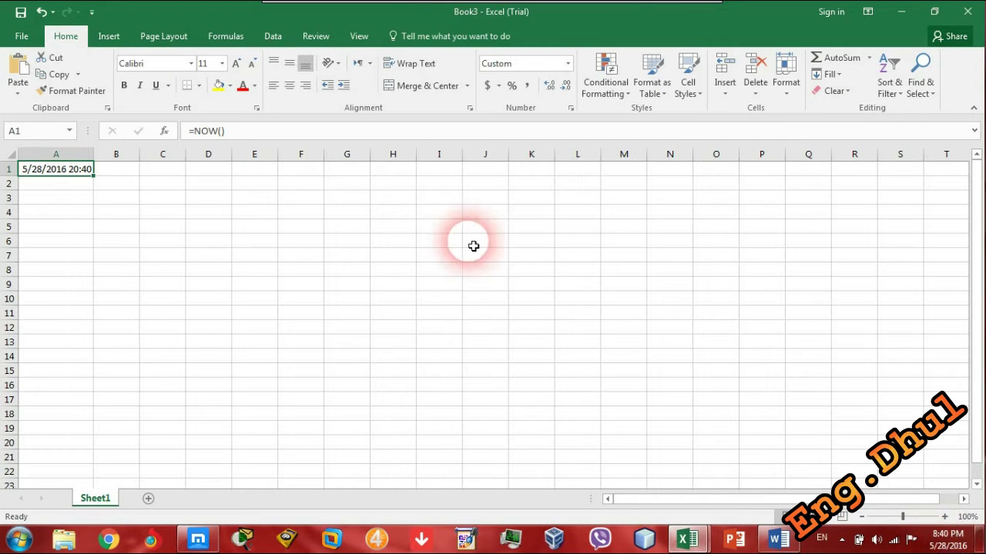
left_click(162, 226)
left_click(116, 172)
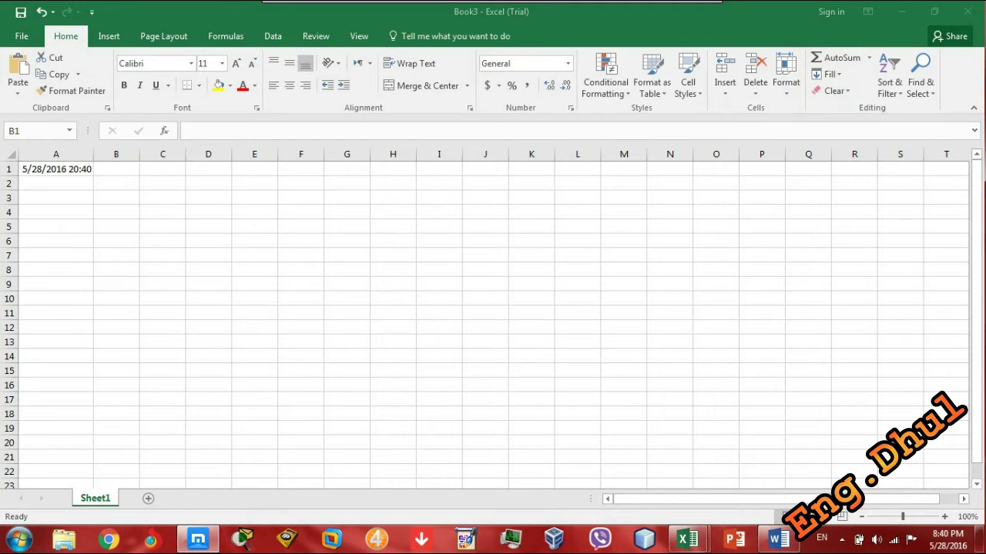
left_click(165, 167)
left_click(108, 173)
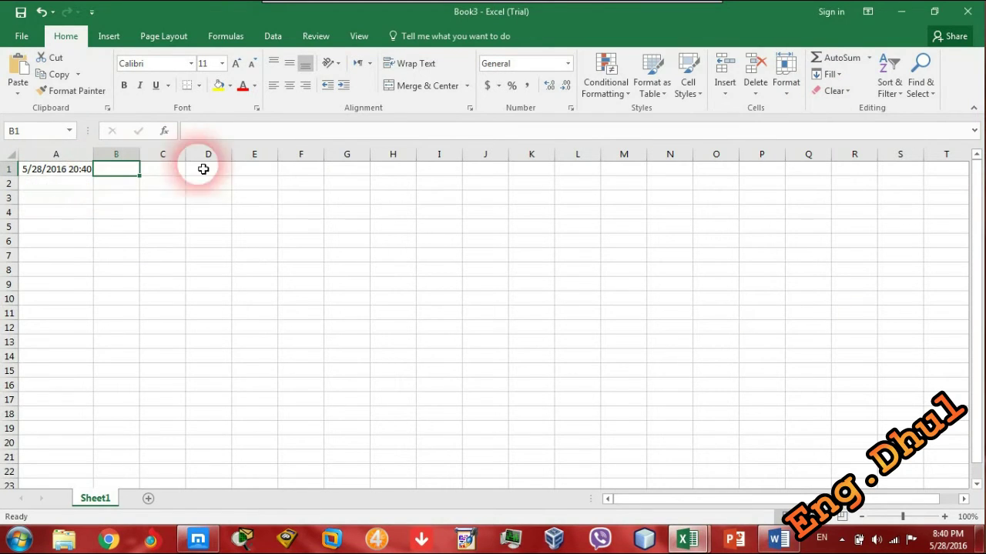
Step: Enter the date 5/30/1990 in cell A2
left_click(77, 185)
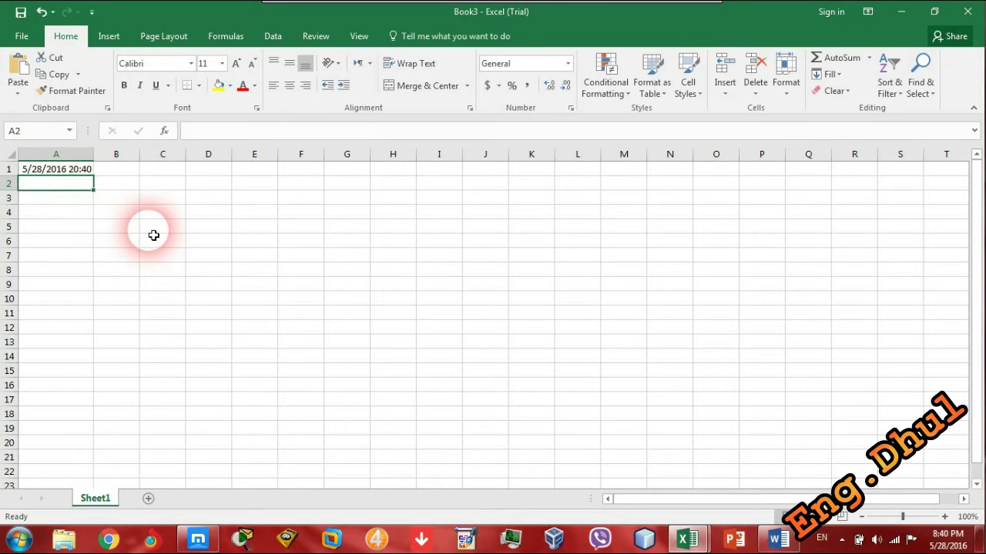
type("5/")
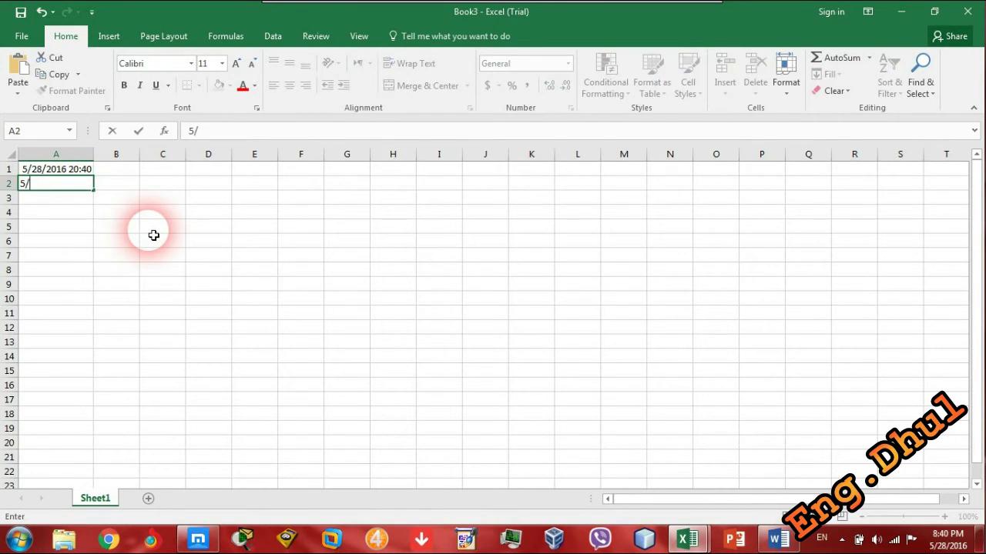
type("30/1990")
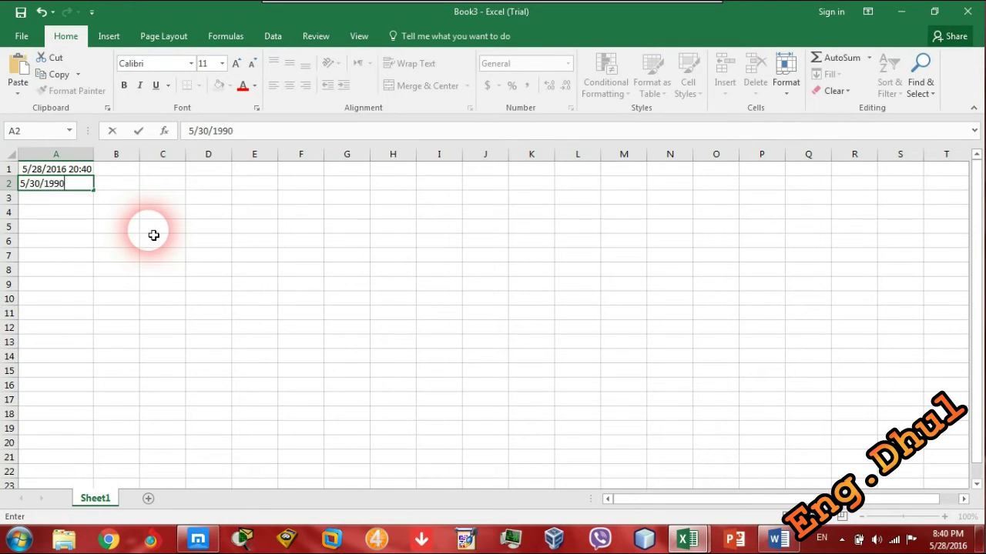
key("Return")
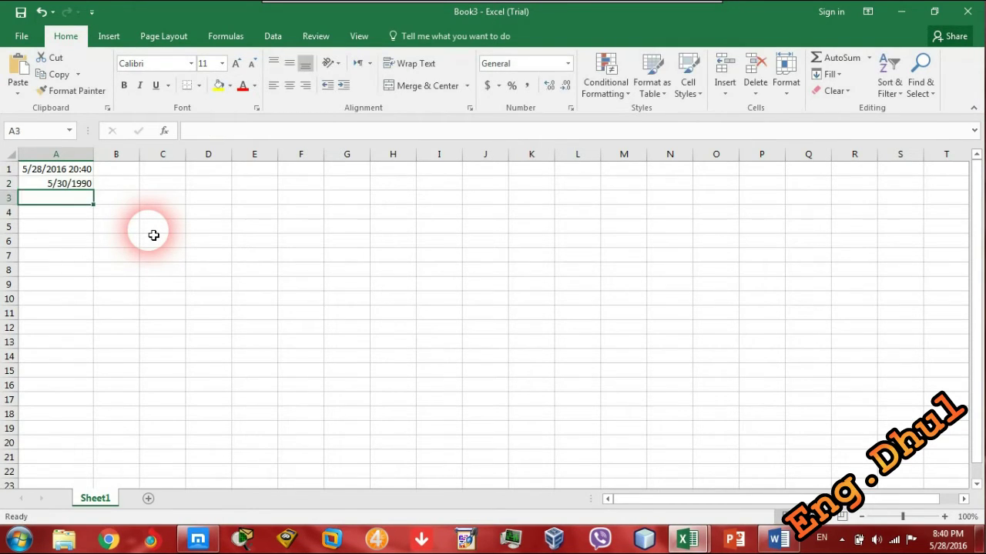
Step: Enter the formula =YEAR(A2) in cell B2 to extract the year from the date
left_click(211, 132)
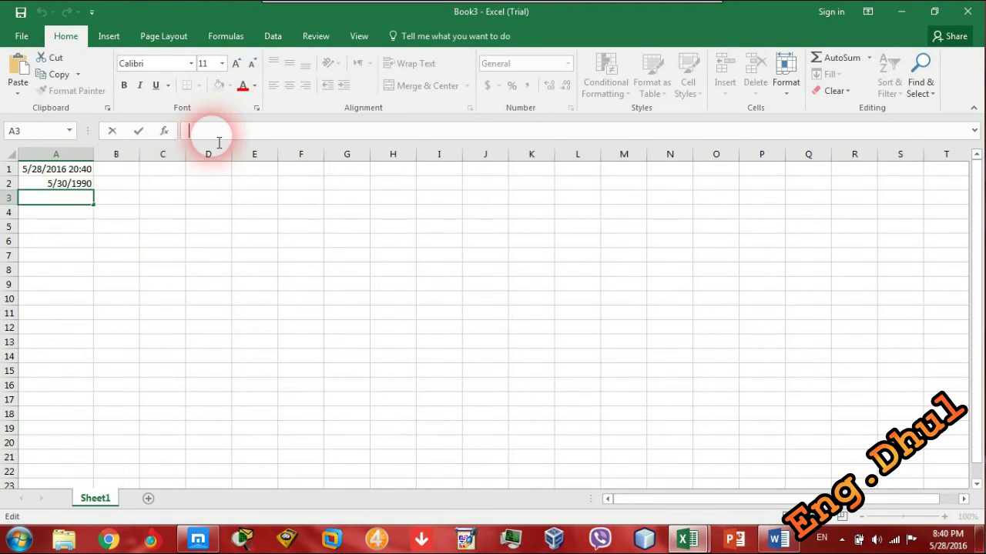
left_click(106, 184)
left_click(243, 132)
type("=year")
key("Tab")
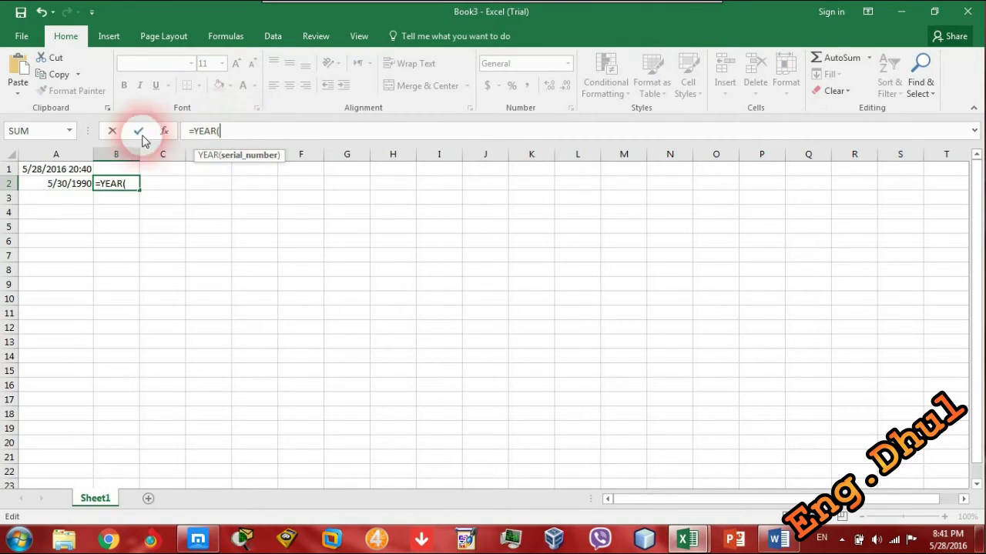
left_click(73, 184)
type(")")
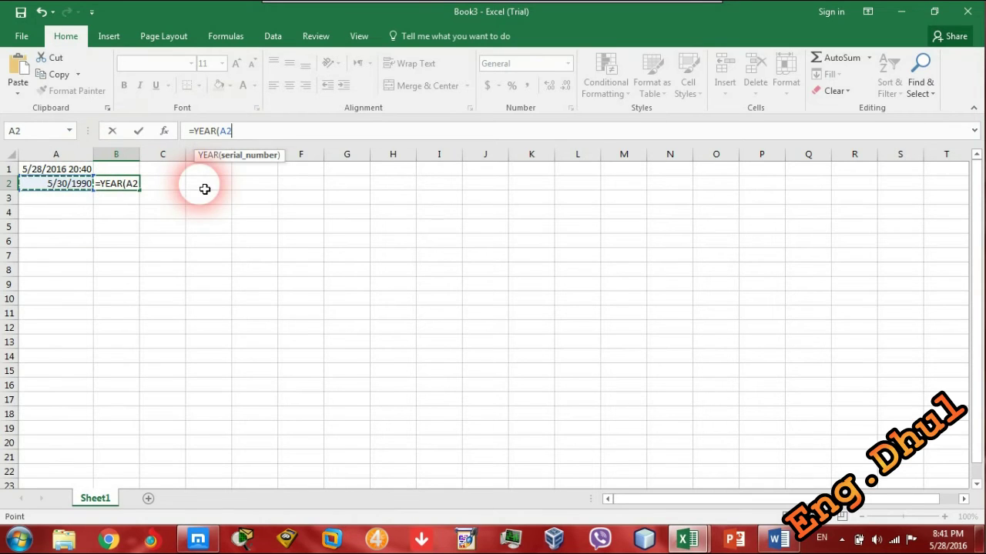
key("Return")
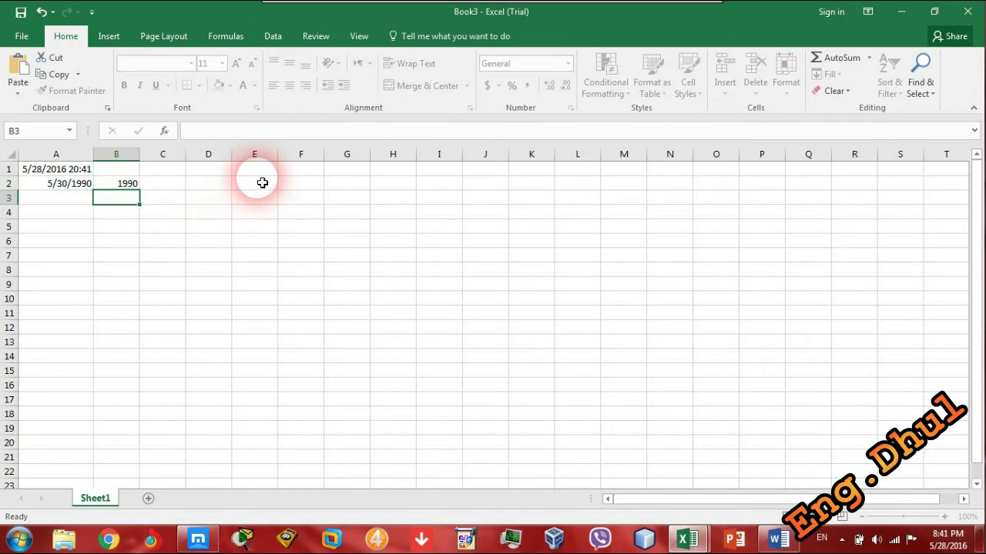
left_click(119, 185)
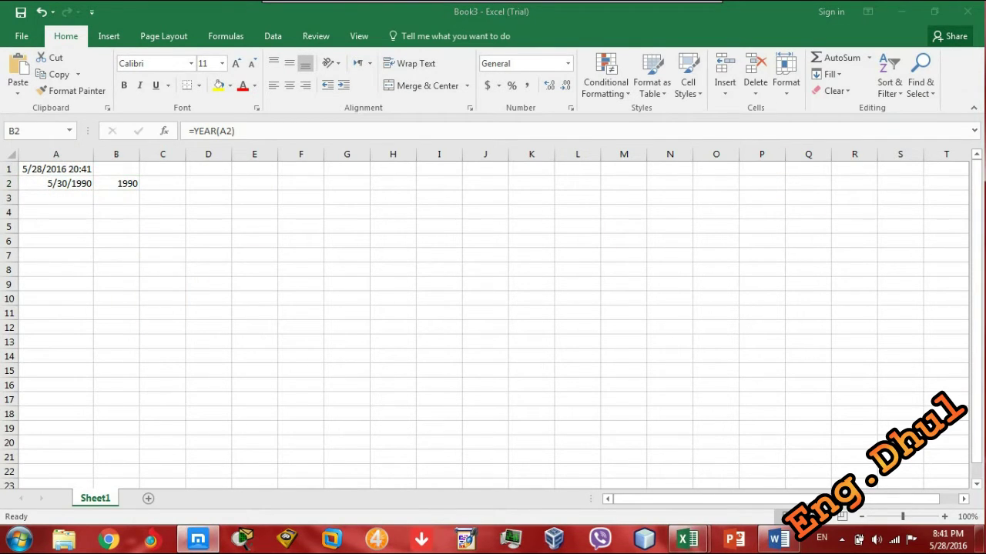
left_click(519, 315)
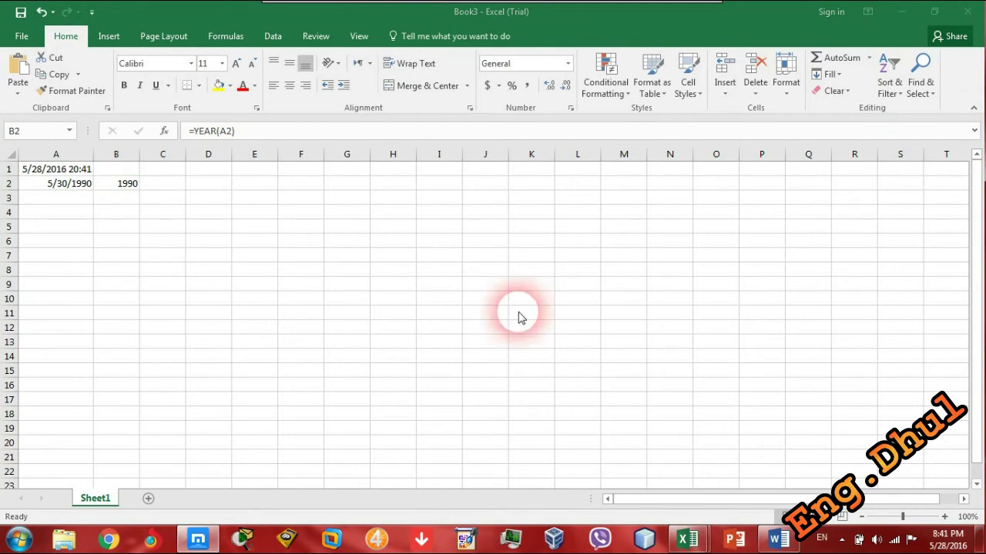
left_click(146, 188)
left_click(128, 188)
Step: Enter the formula =MONTH(A2) in cell C2 to extract the month from the date
left_click(174, 192)
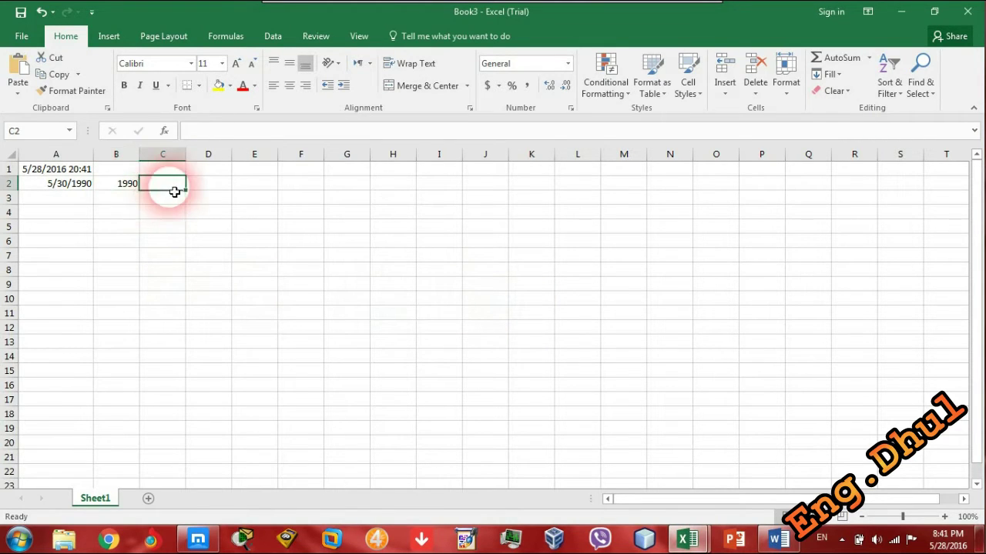
left_click(249, 132)
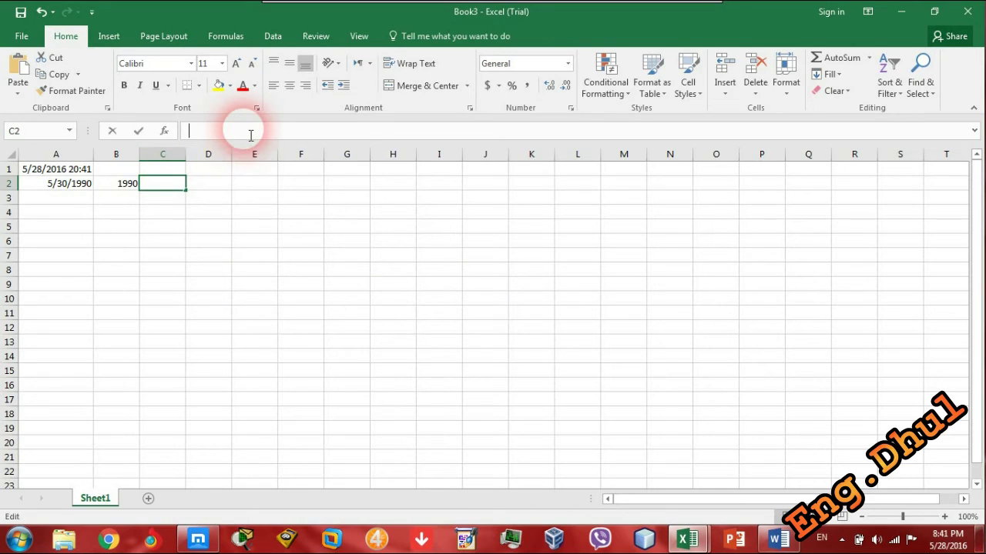
type("=month")
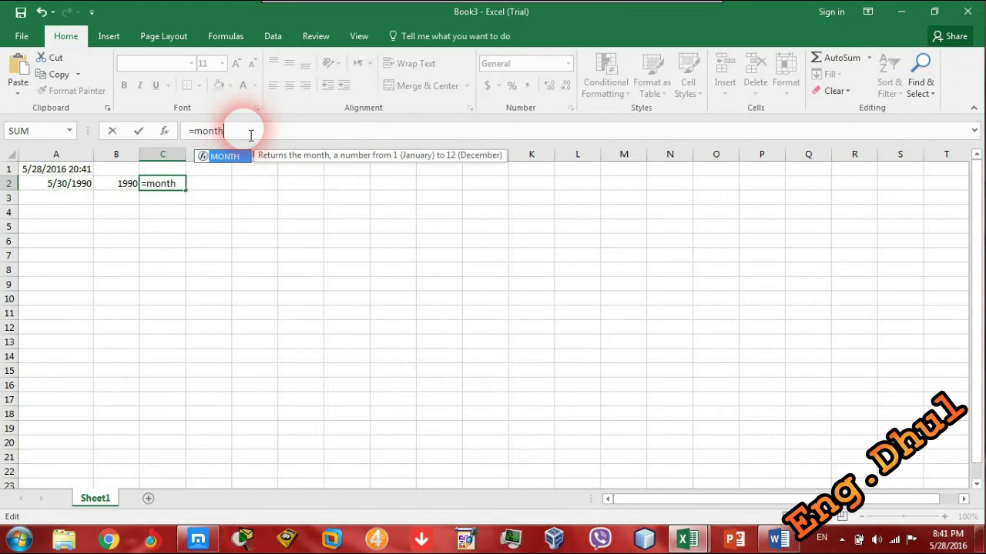
type("(")
left_click(54, 182)
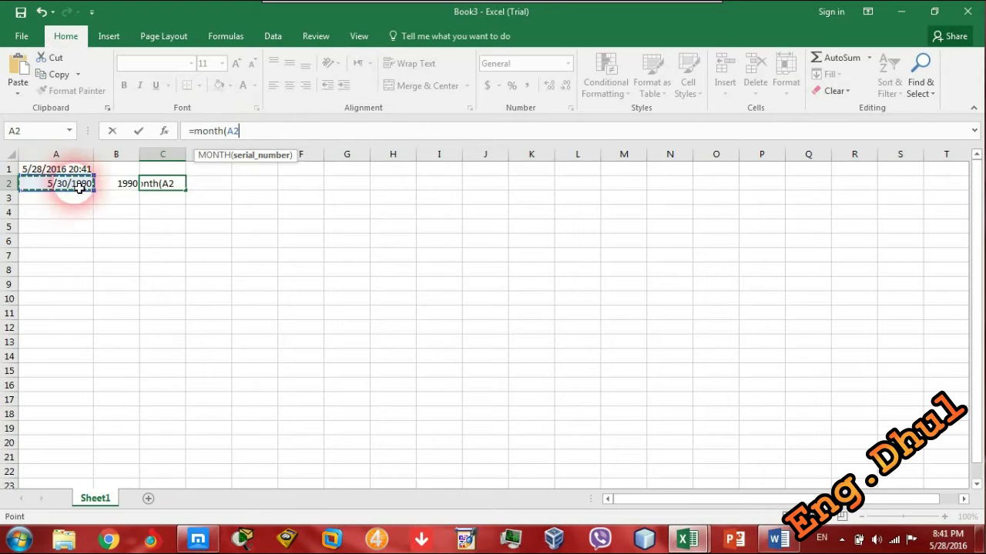
type(")")
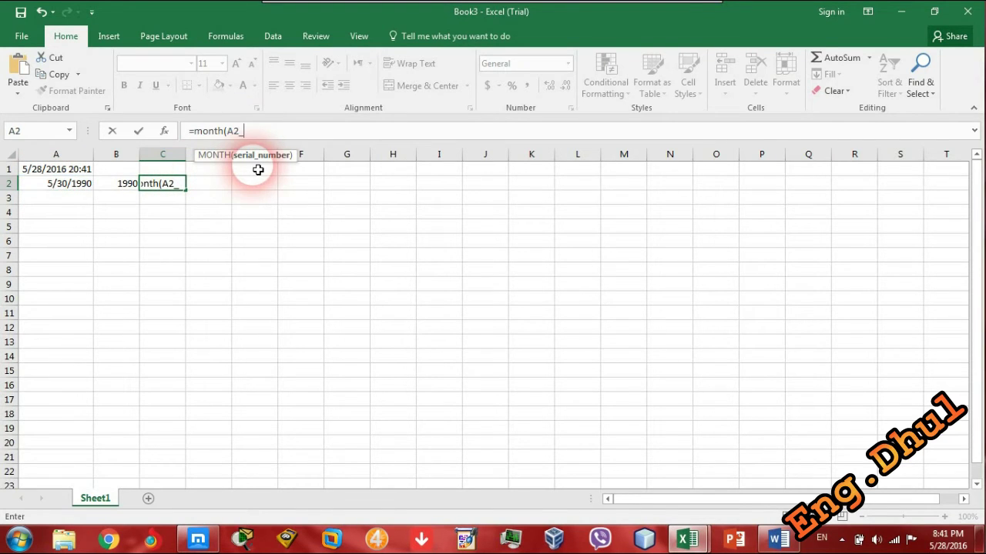
key("Return")
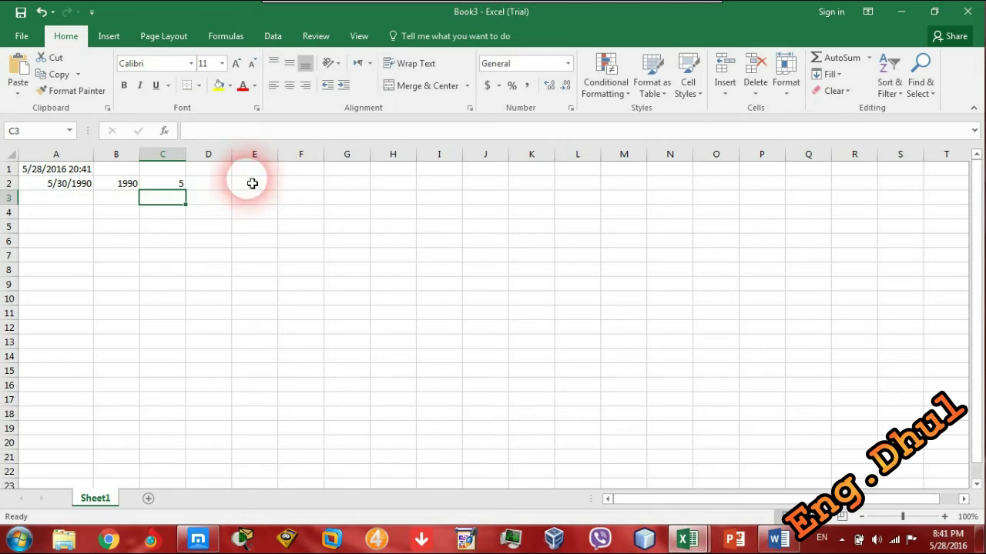
key("Up")
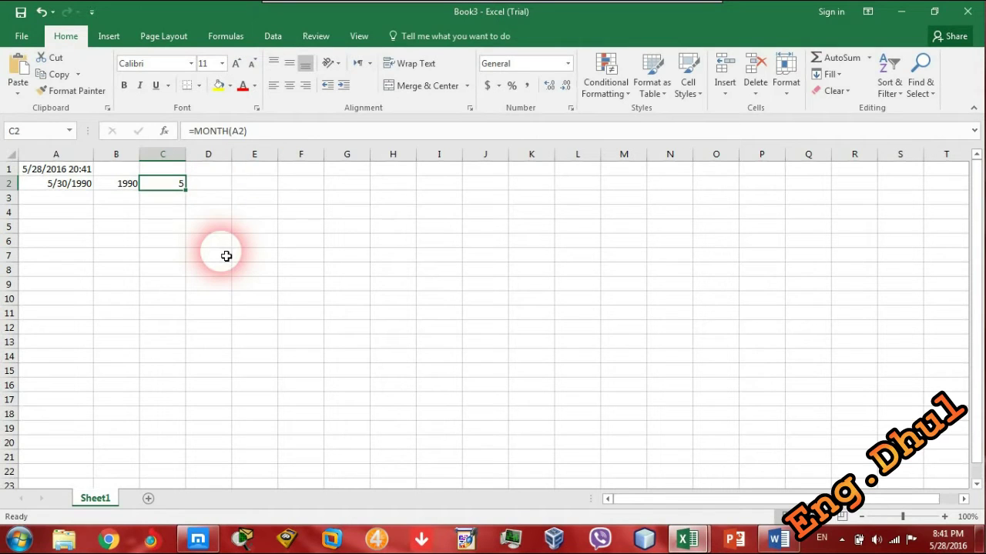
Step: Enter the formula =DAY(A2) in cell D2 to extract the day from the date
left_click(225, 190)
type("=")
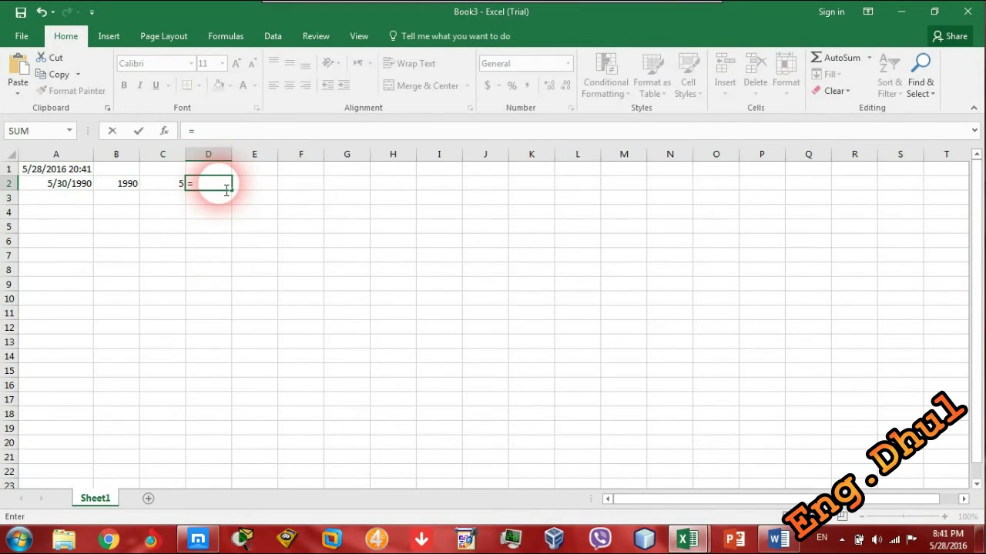
type("day")
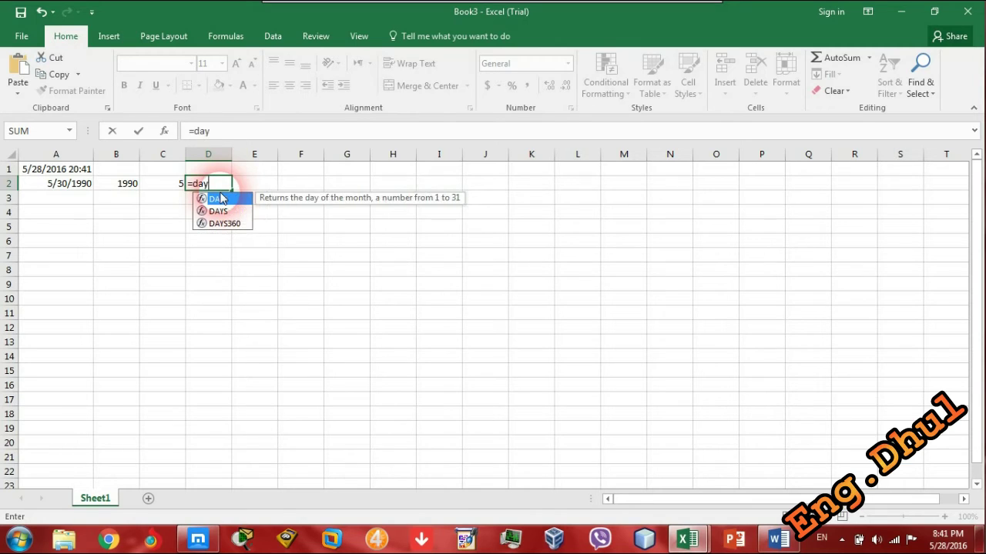
key("Tab")
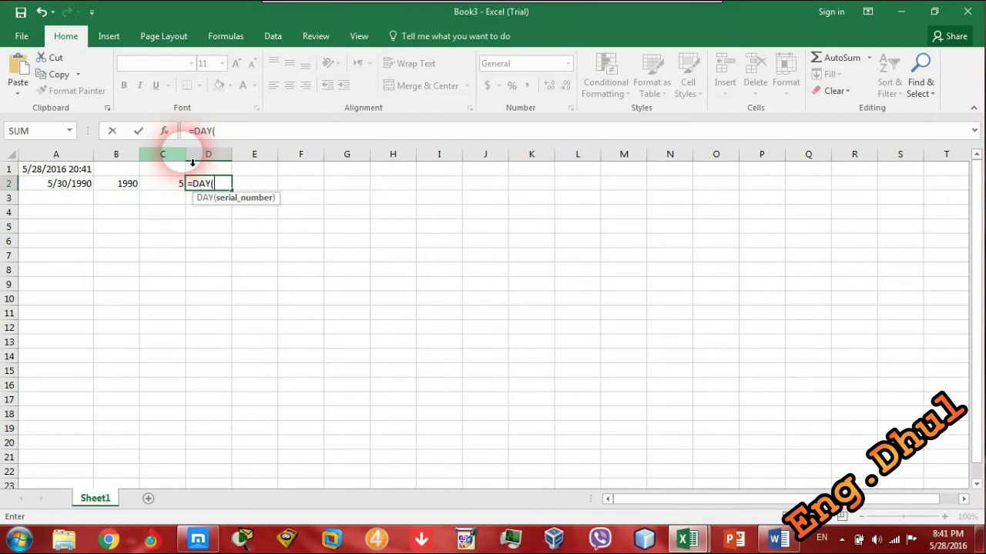
left_click(80, 193)
type(")")
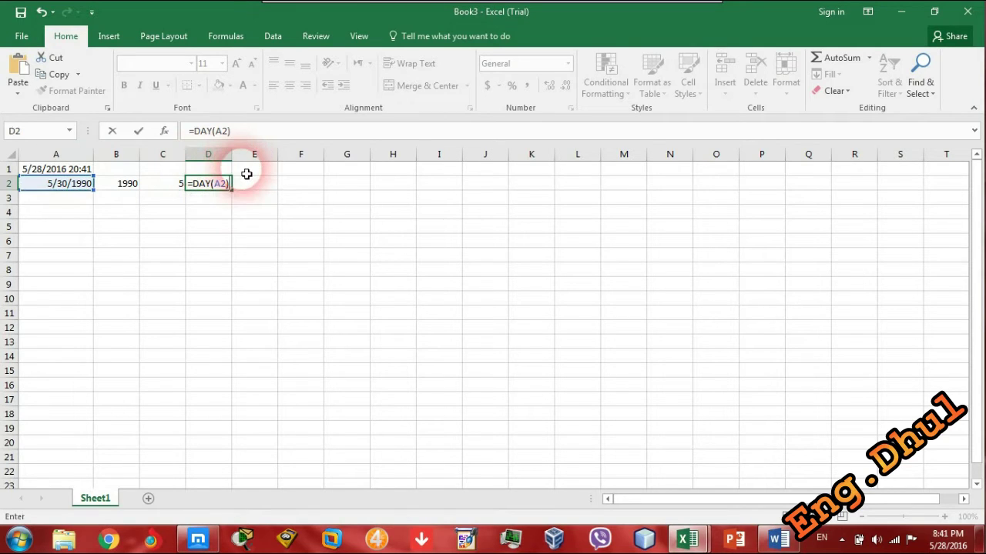
key("Return")
left_click(225, 184)
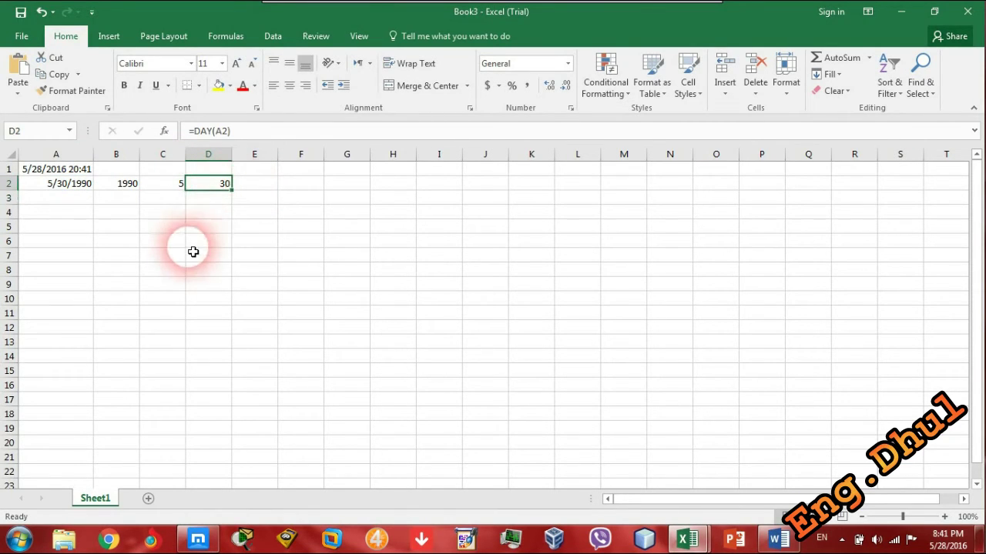
left_click(86, 202)
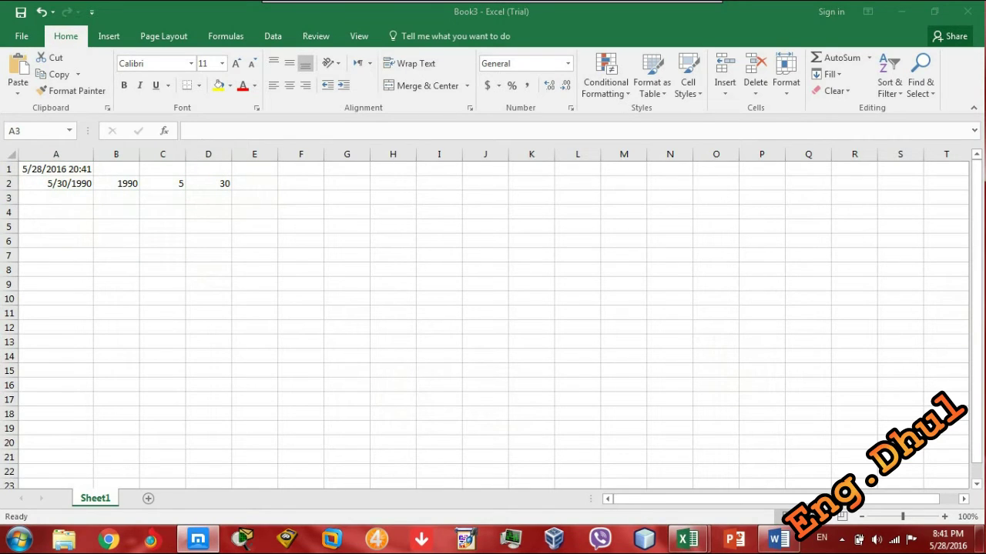
left_click(275, 214)
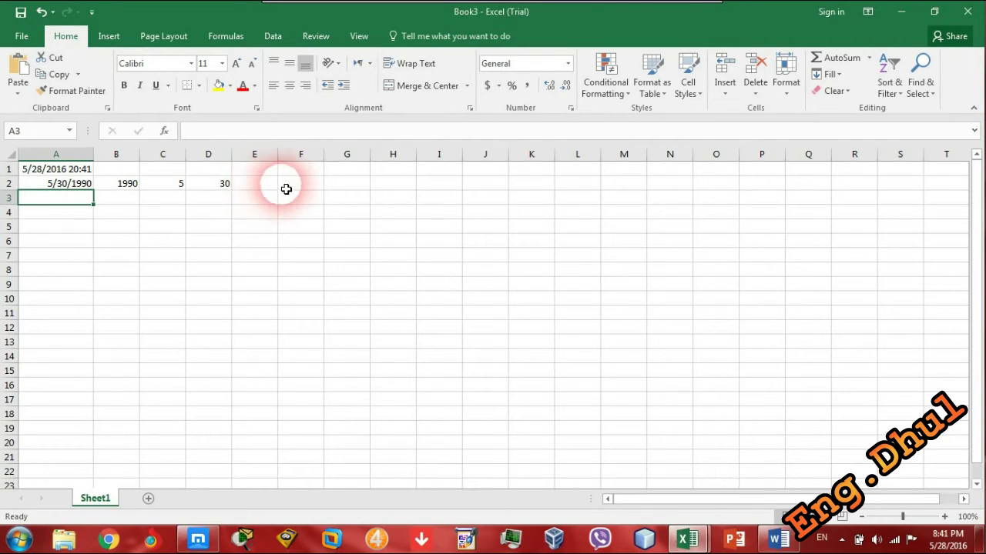
double_click(282, 189)
left_click(81, 185)
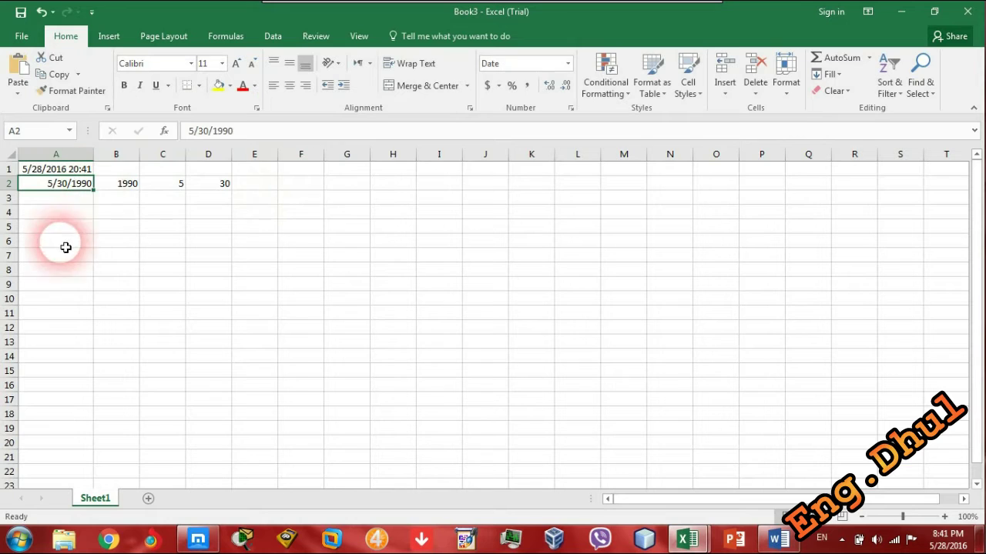
left_click(304, 192)
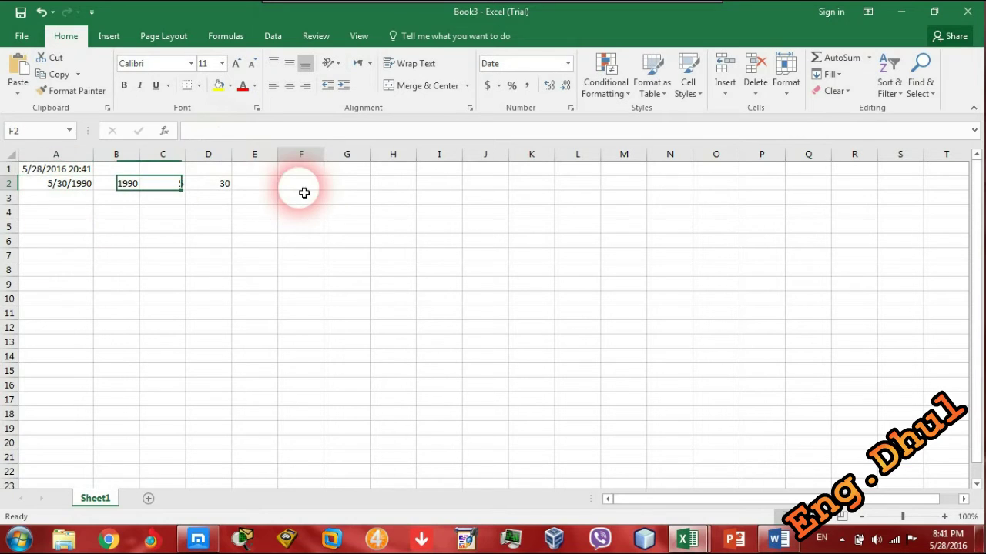
double_click(80, 182)
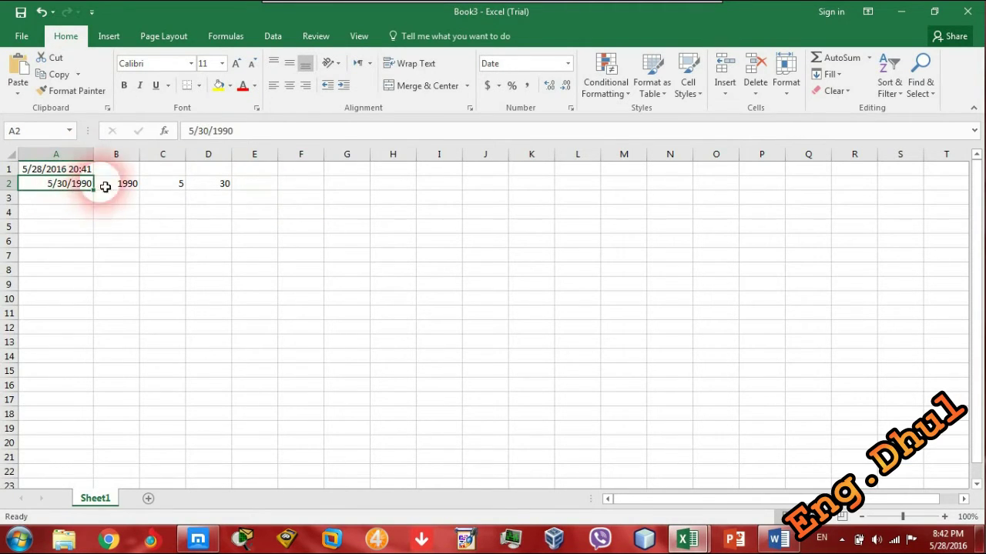
left_click(254, 184)
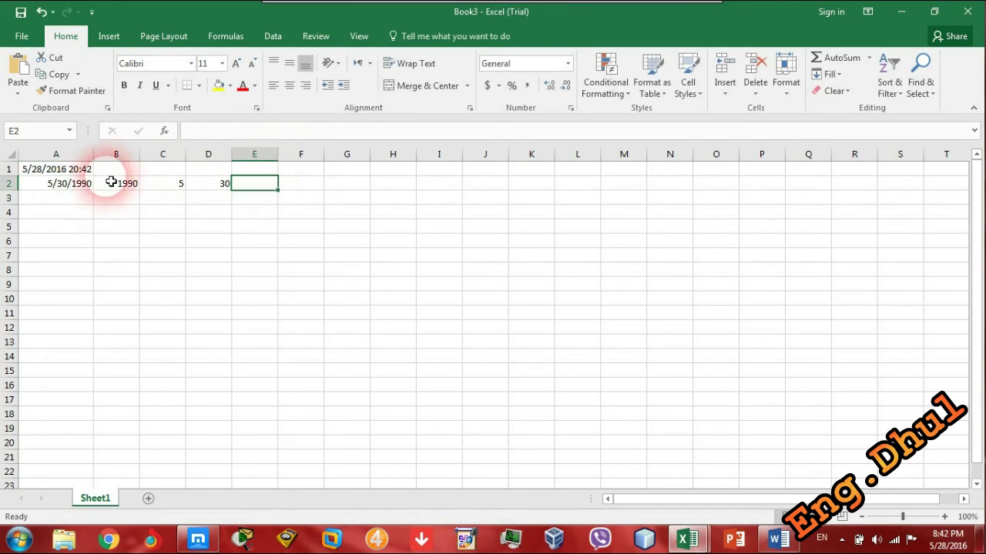
Step: Start a DATE formula in cell E2 with YEAR(A2)+4 as its year argument
left_click(69, 184)
left_click(260, 184)
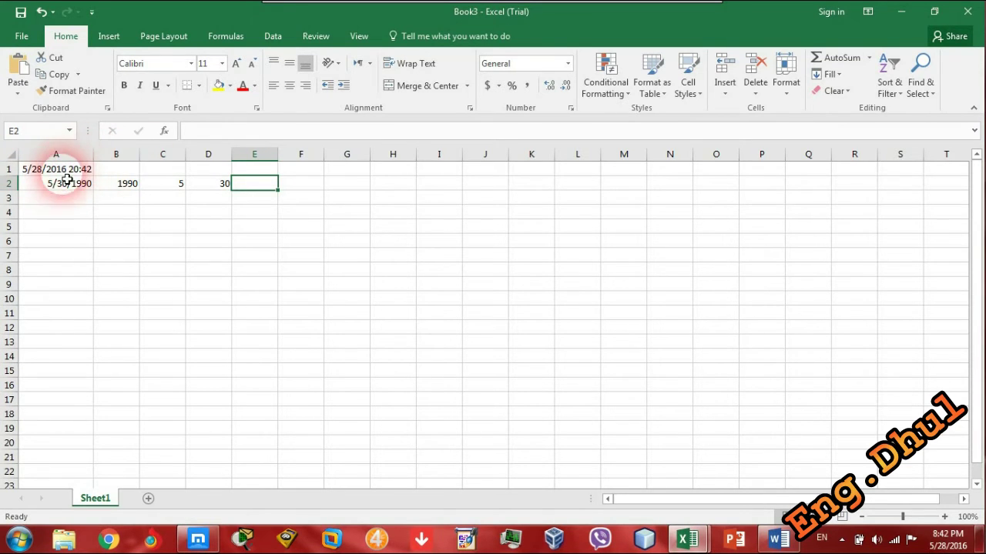
left_click(296, 135)
left_click(262, 188)
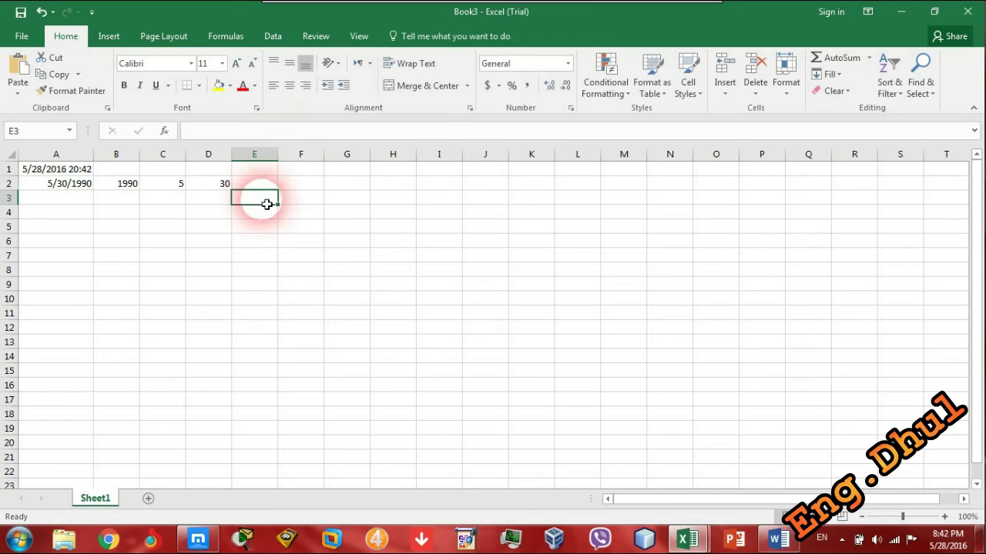
left_click(263, 132)
type("=")
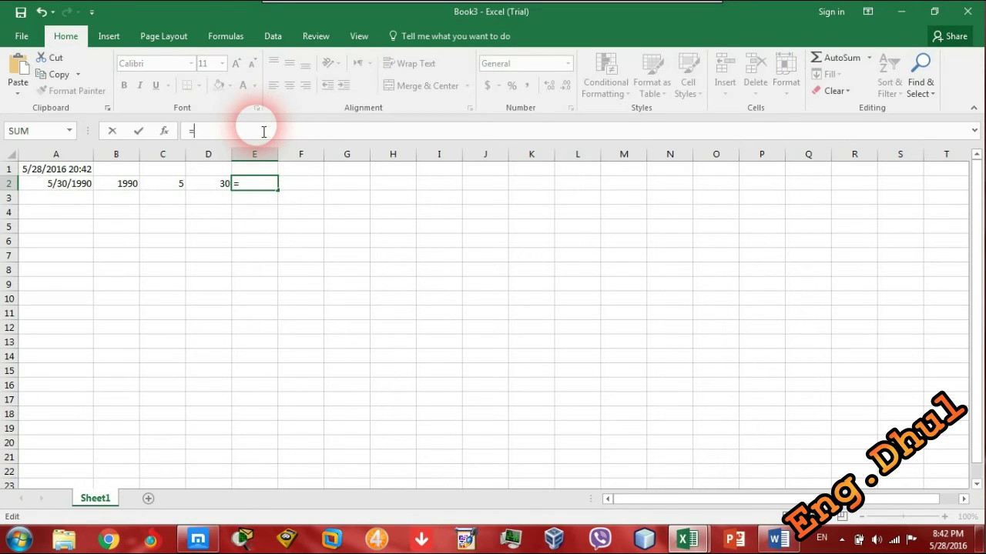
type("date")
key("Tab")
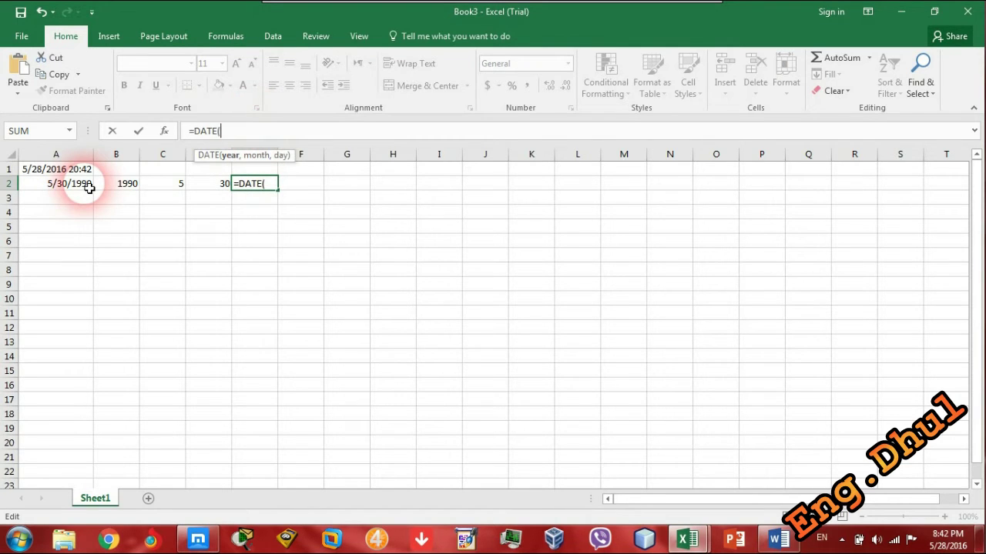
type("year")
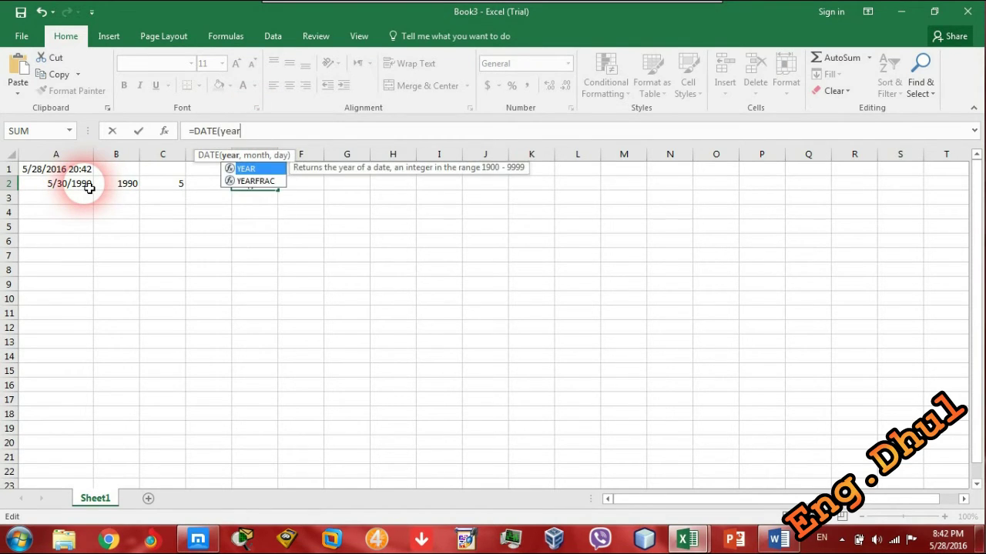
key("Tab")
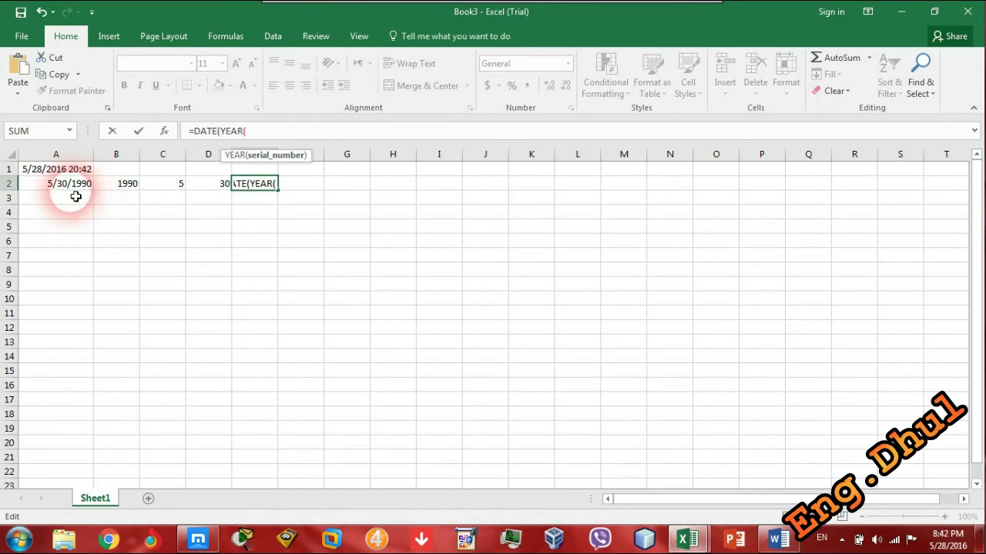
left_click(75, 193)
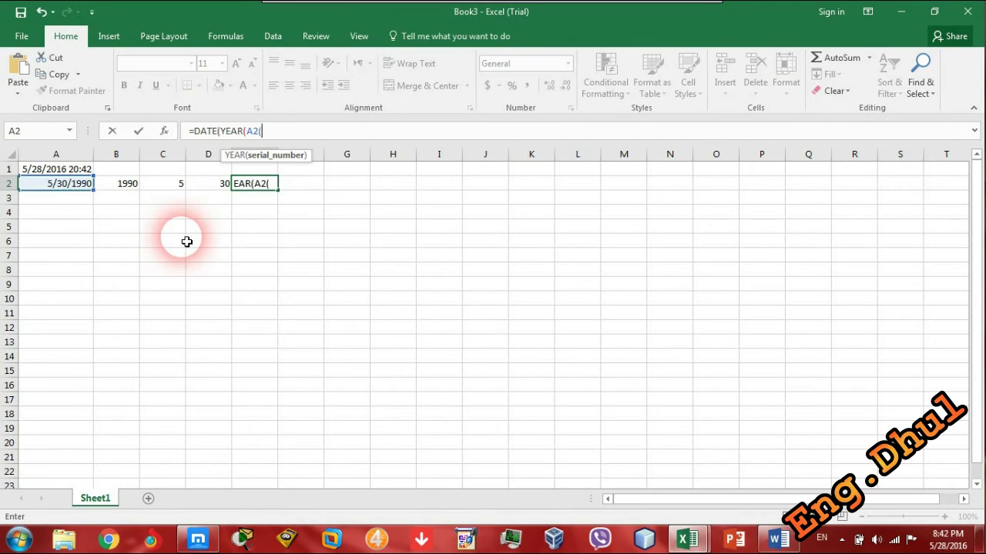
type("(")
key("BackSpace")
type(")")
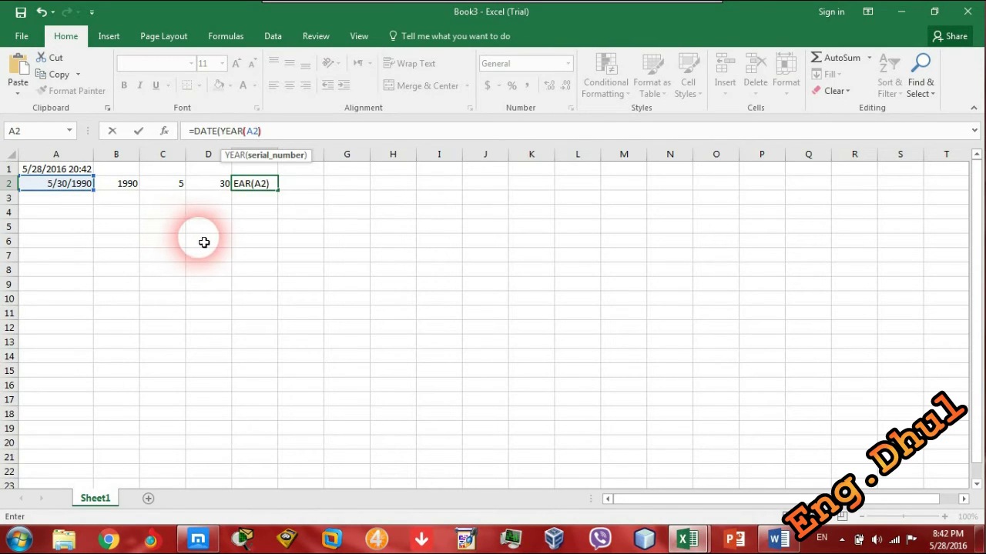
type("+")
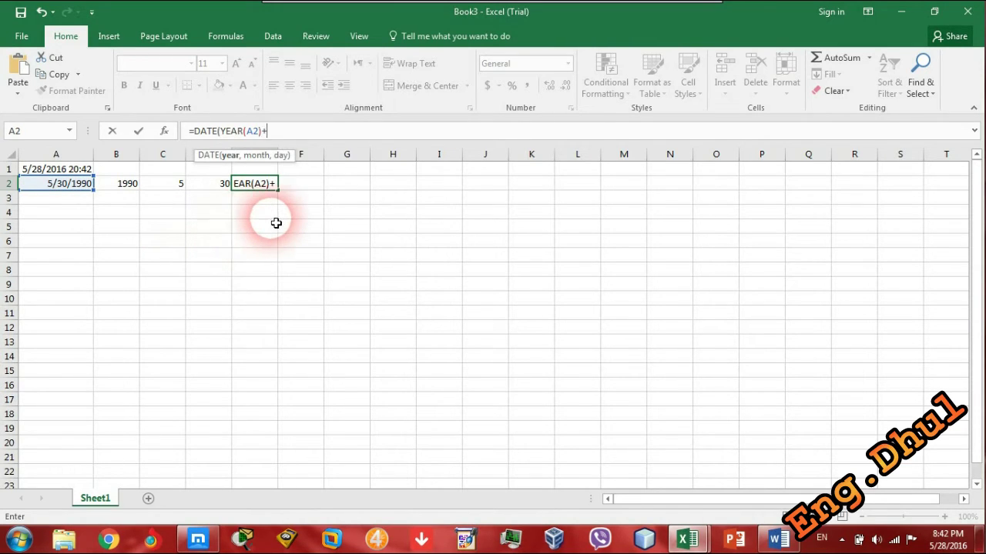
type("4")
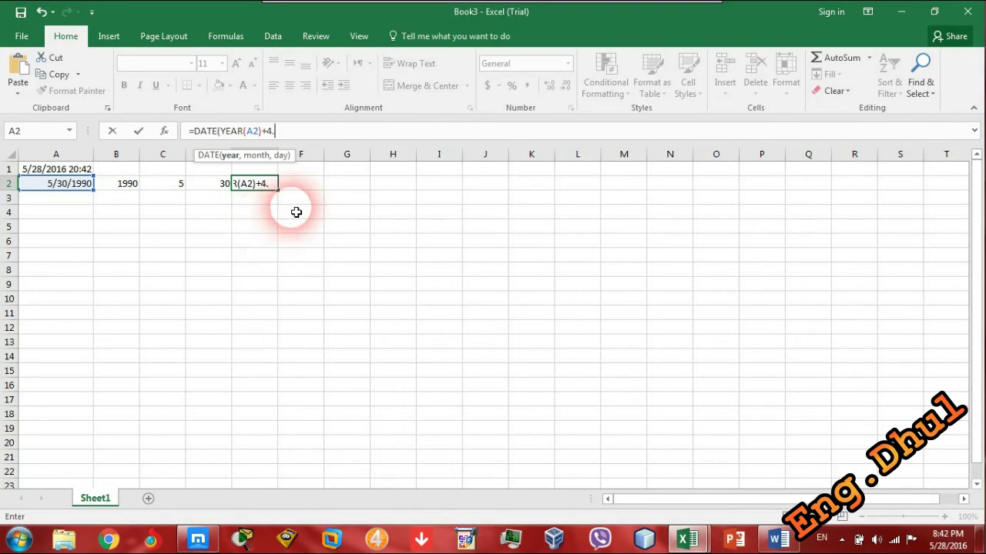
type(",,")
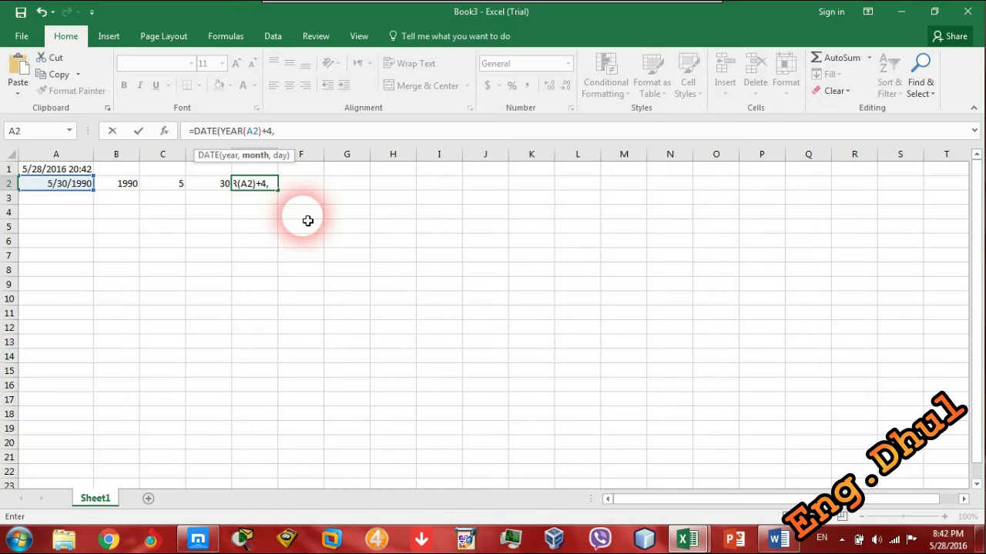
Step: Add MONTH(A2)-4 as the month argument of the DATE formula in E2
type("month")
key("Tab")
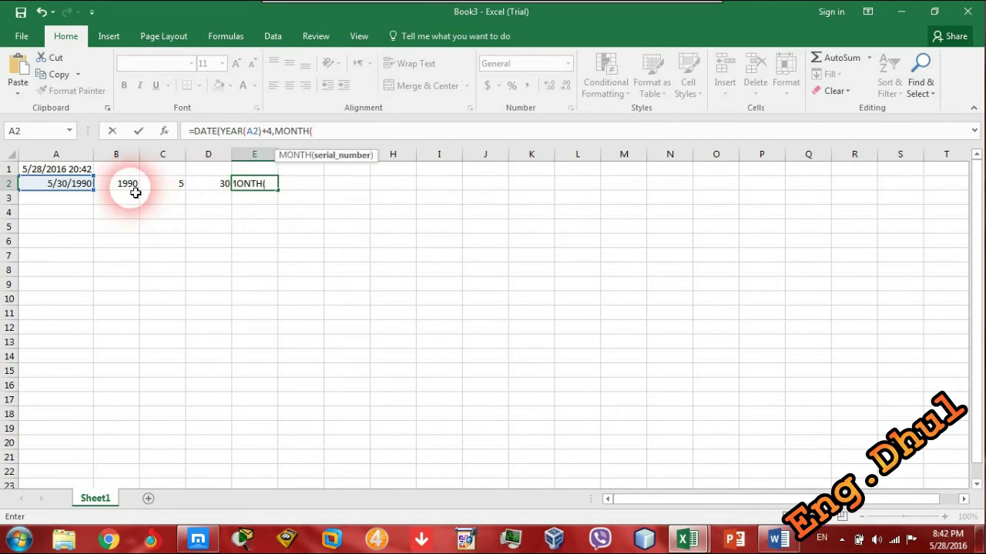
left_click(66, 189)
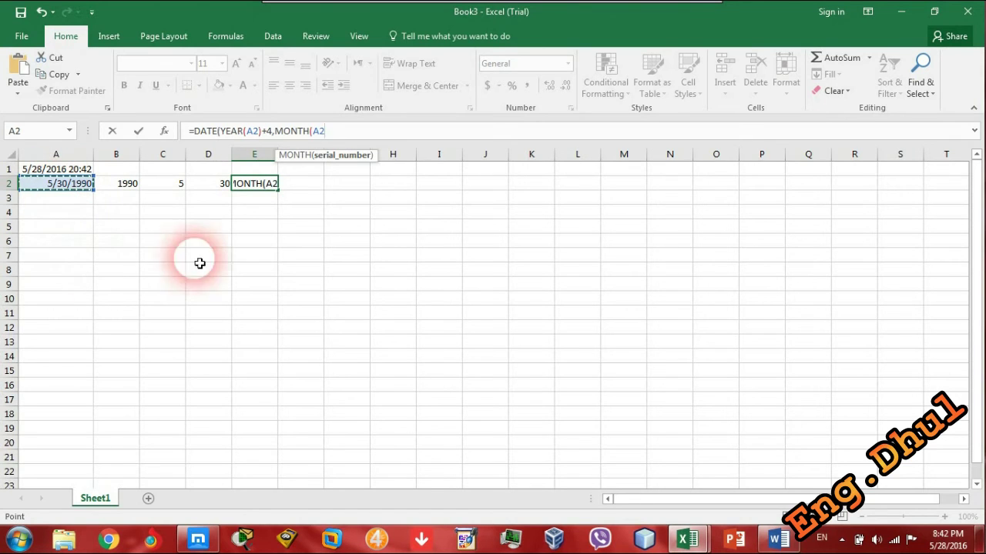
type(")=")
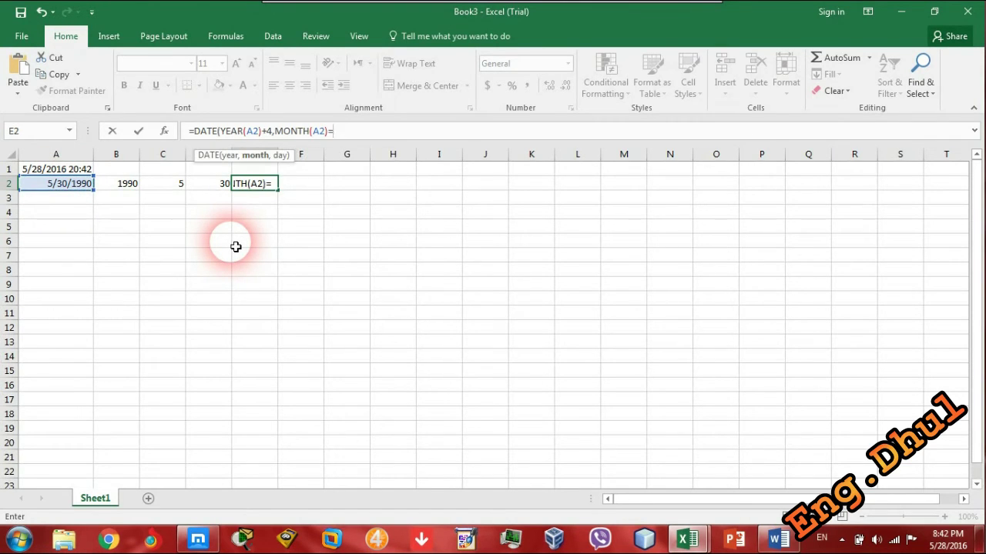
key("BackSpace")
type("-4")
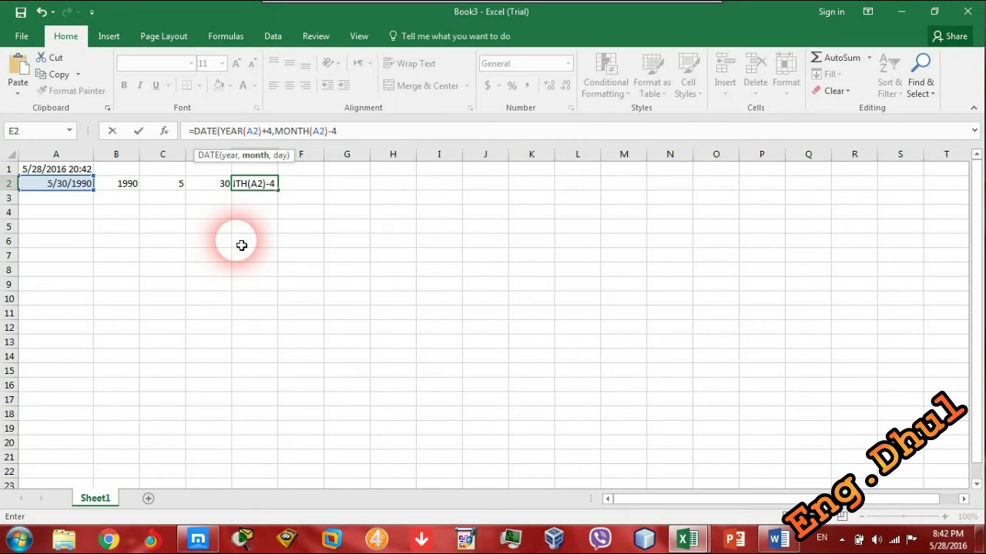
type(",")
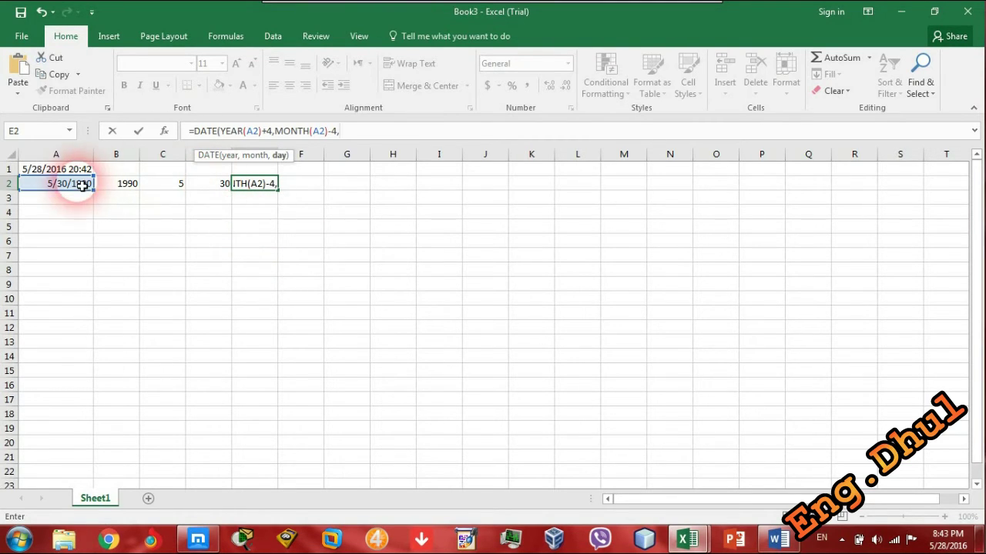
Step: Add DAY(A2)+4 as the day argument and enter the completed DATE formula in E2
type("DAY(")
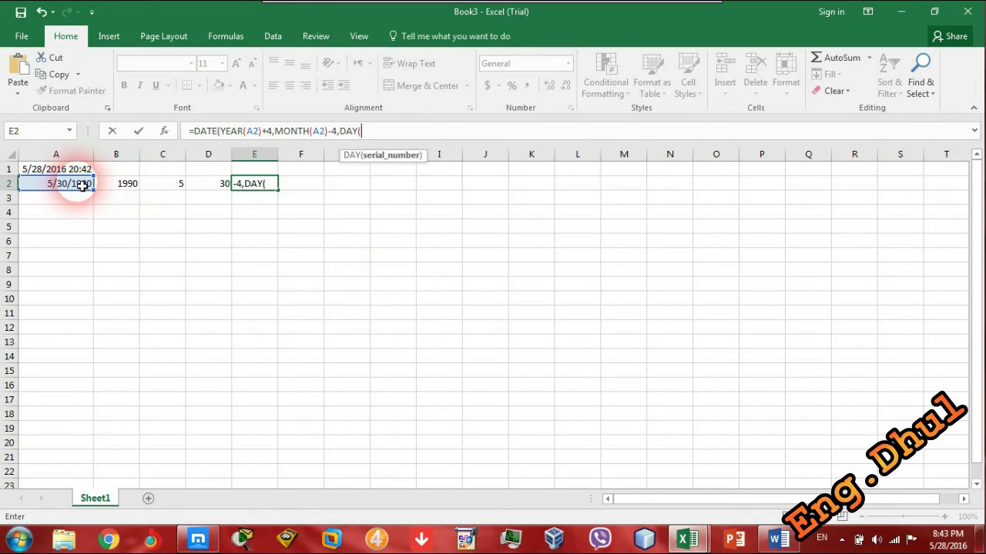
left_click(62, 191)
type(")")
type(")")
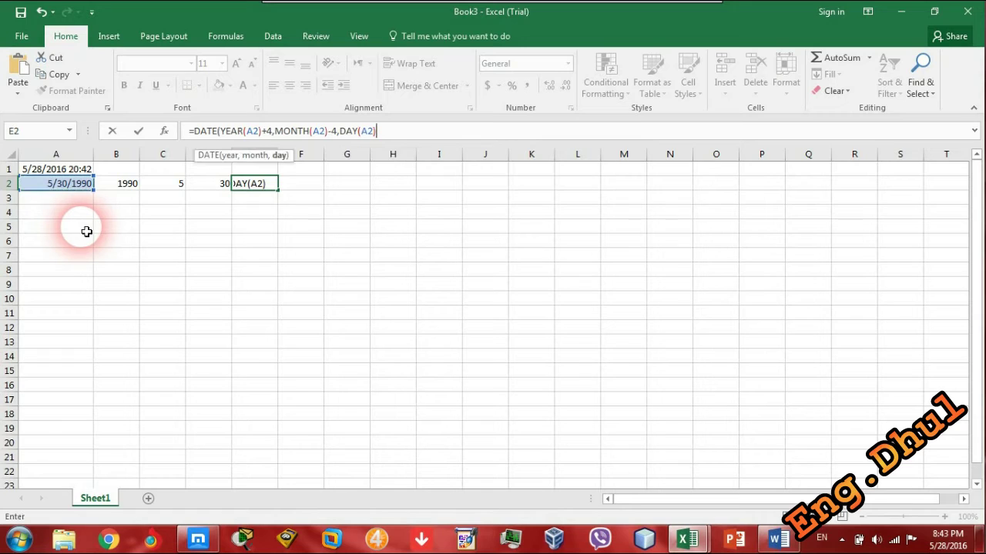
type("+4")
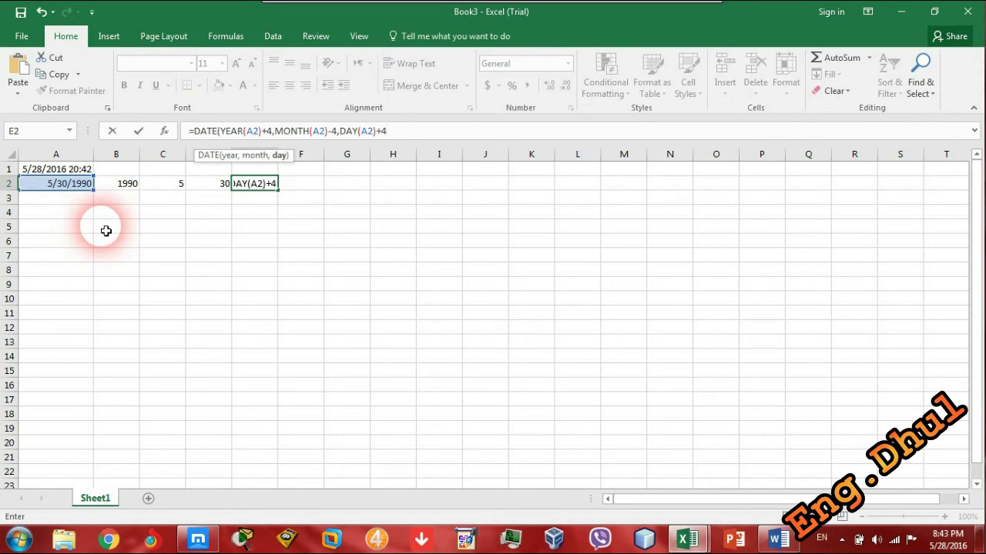
type(")")
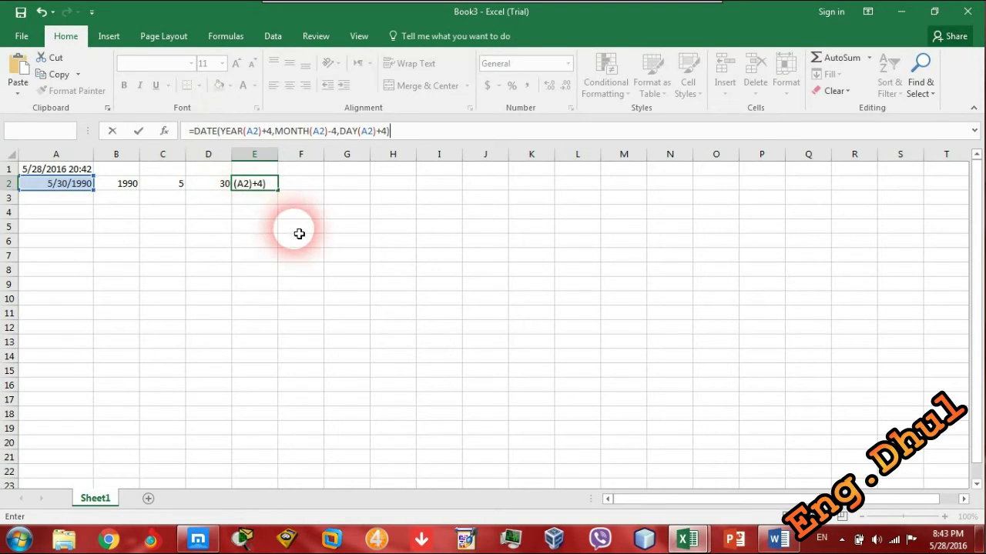
key("Return")
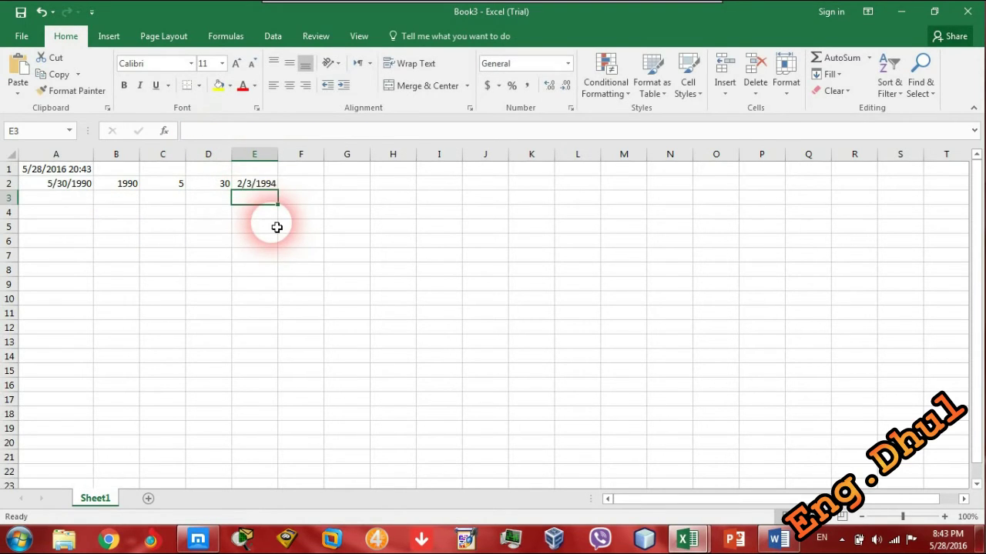
Step: Compare the DATE formula and its result in cell E2 with the source date in A2
left_click(275, 187)
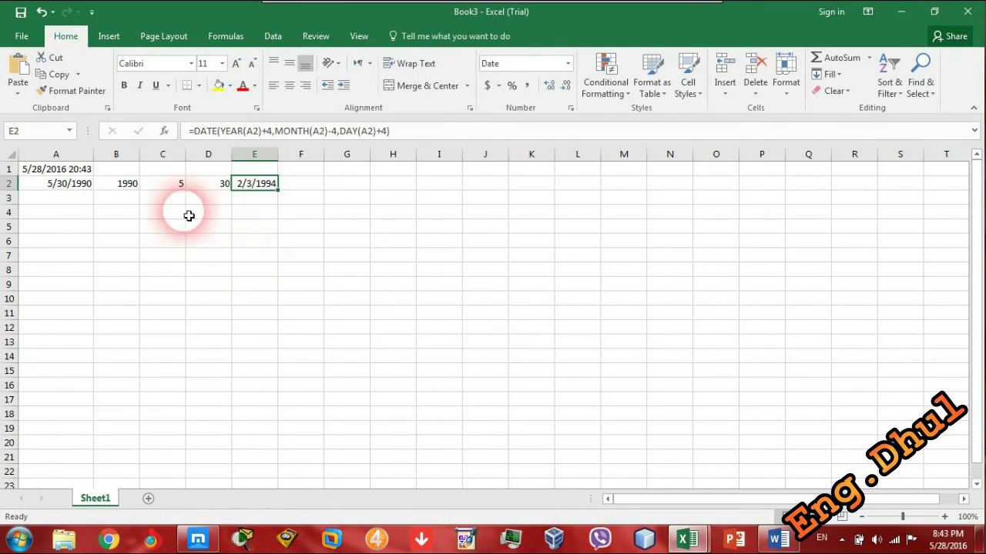
left_click(77, 184)
left_click(260, 187)
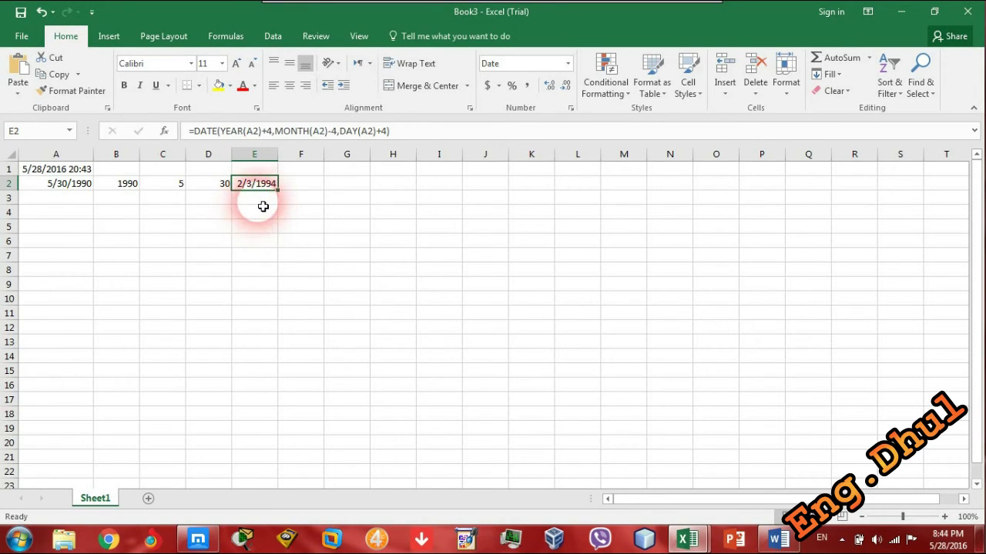
key("Right")
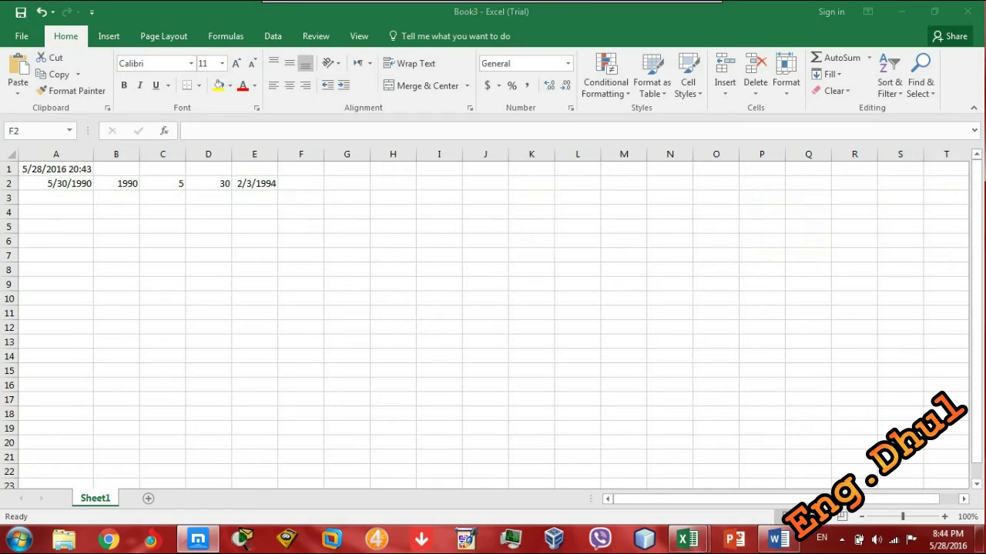
left_click(204, 169)
left_click(254, 183)
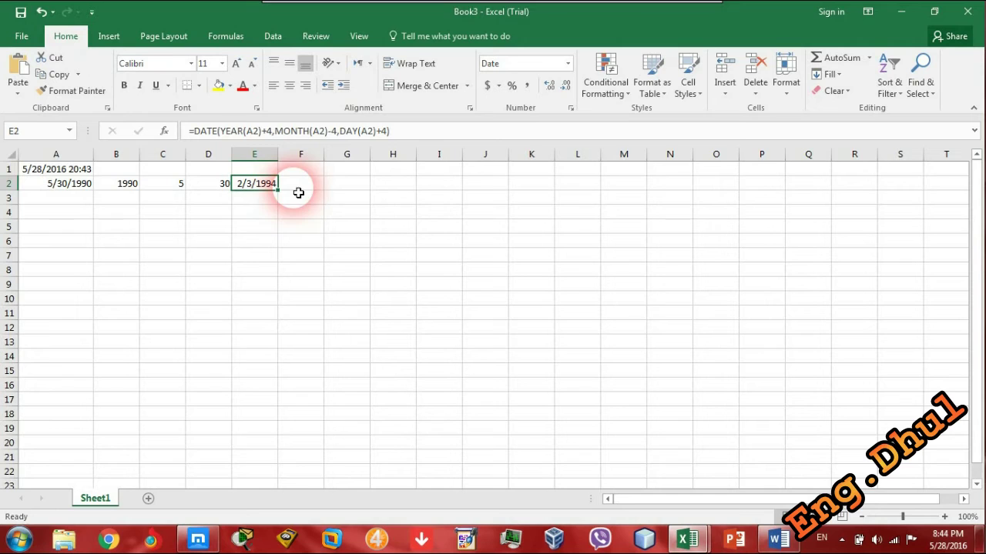
Step: Enter the time 6:40:56 in cell A3
left_click(35, 200)
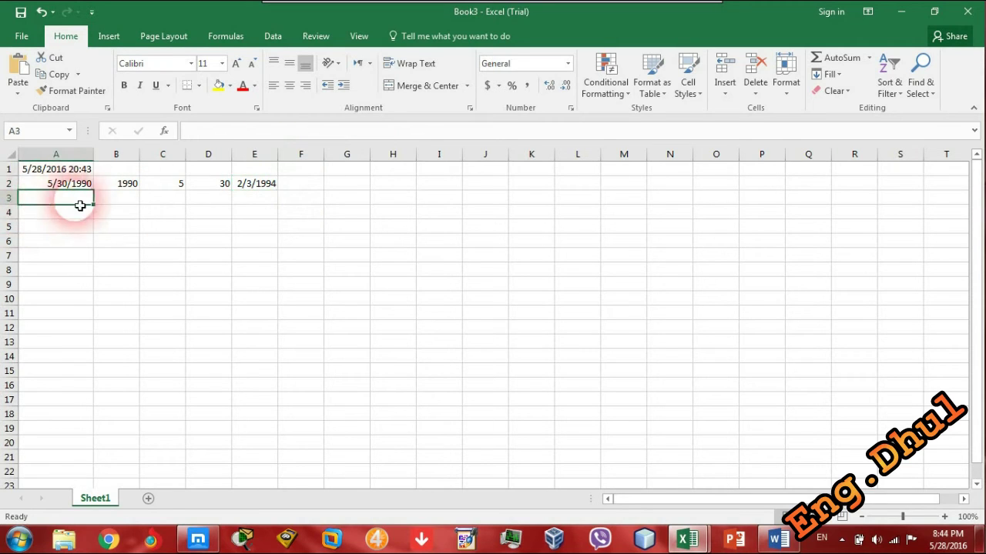
type("6")
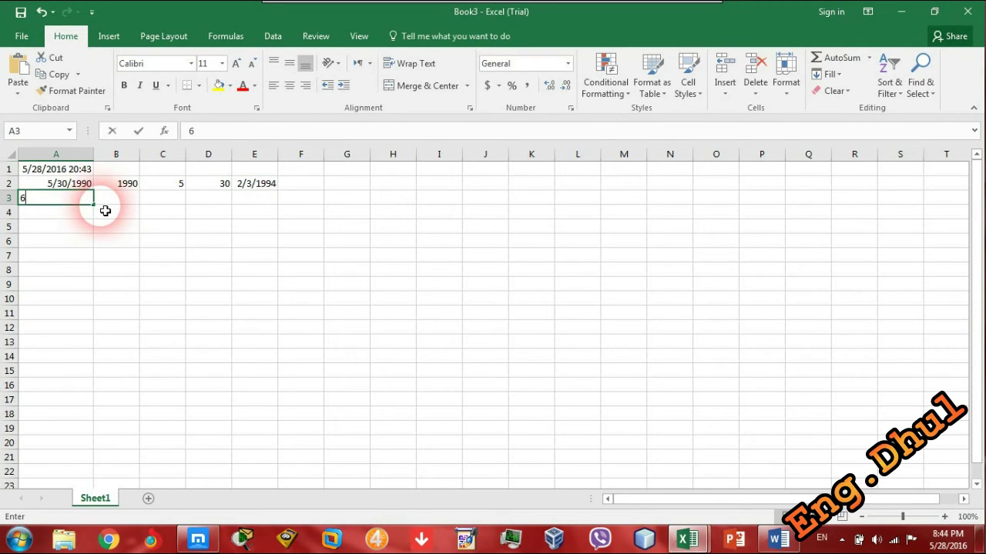
type(":40:56")
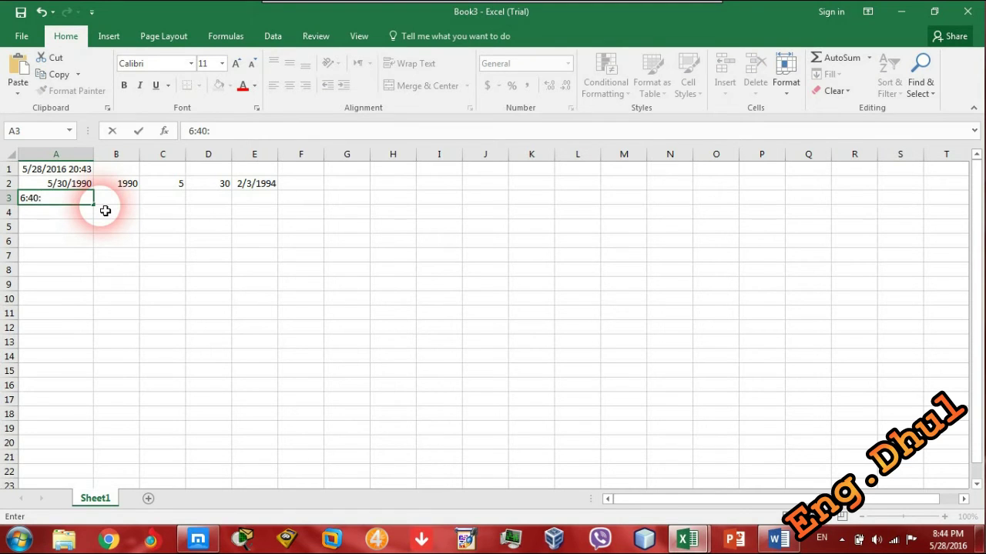
key("Return")
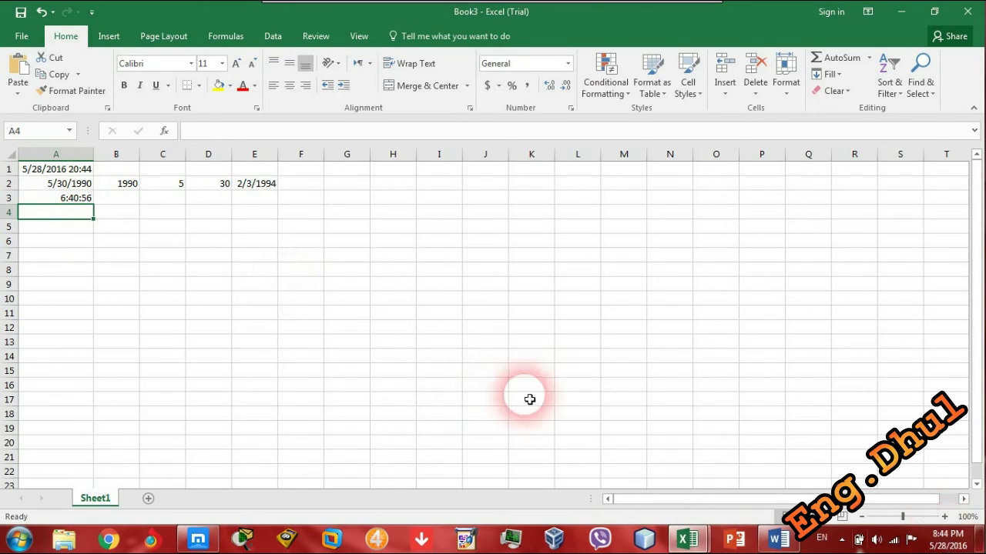
Step: Enter the formula =HOUR(A3) in cell B3 to extract the hour from the time
left_click(86, 168)
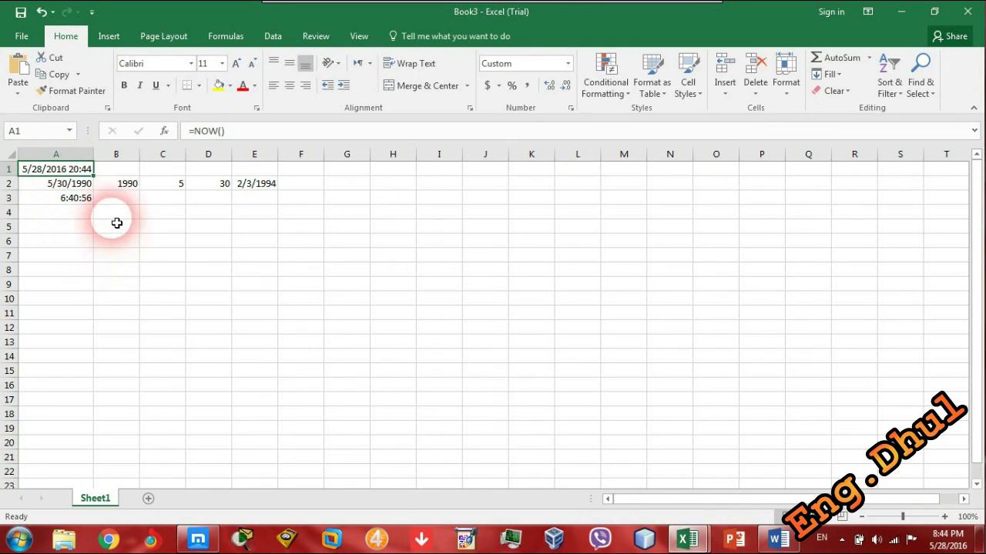
left_click(119, 198)
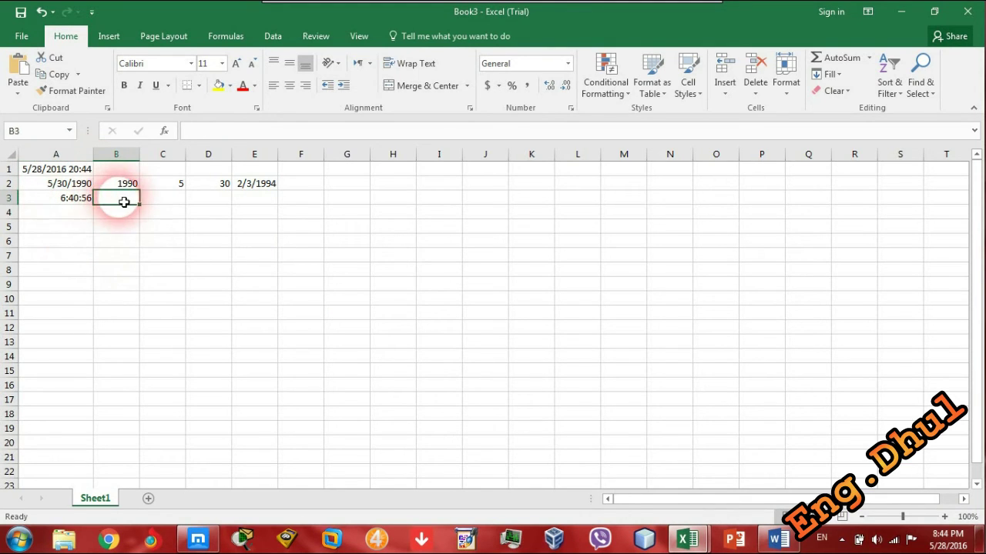
left_click(207, 133)
type("=HOUR(")
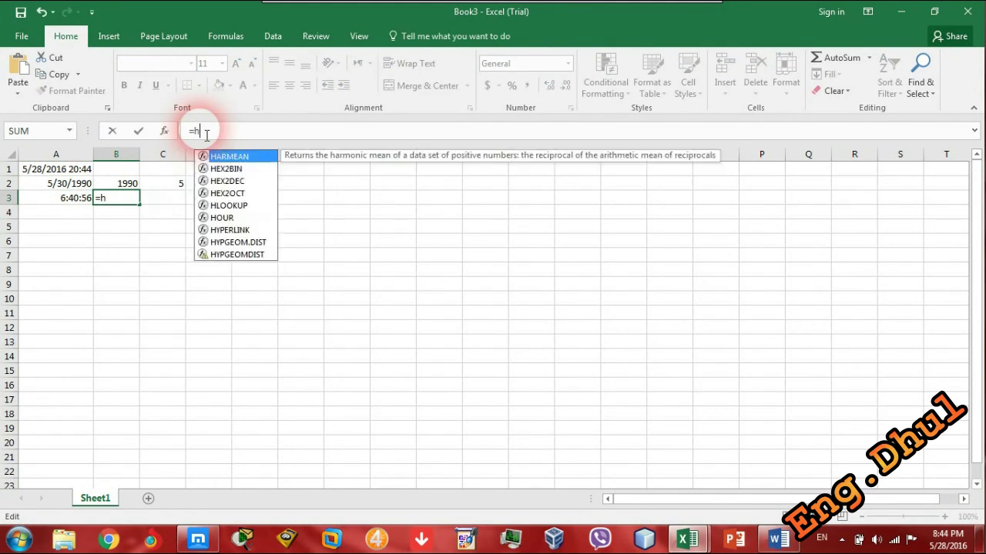
left_click(79, 202)
type(")")
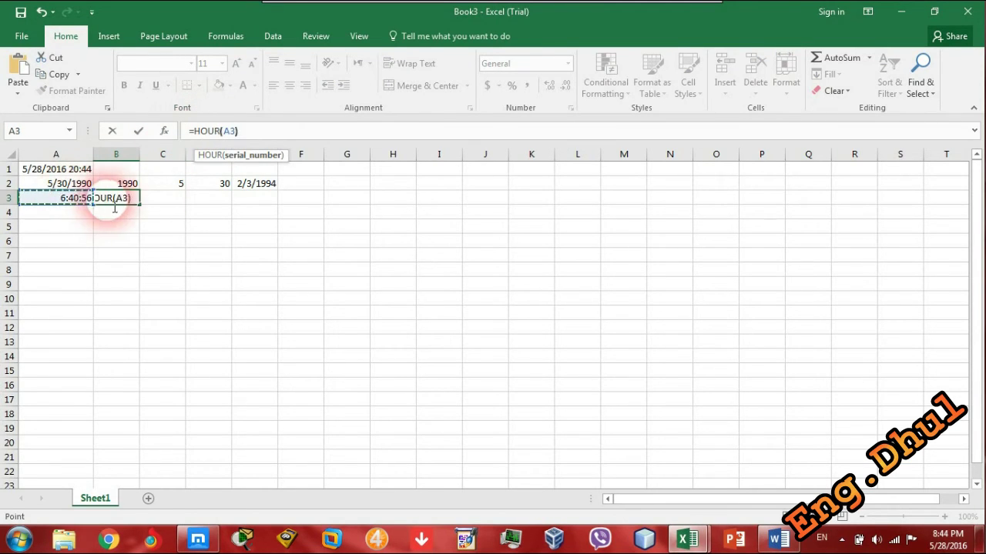
key("Return")
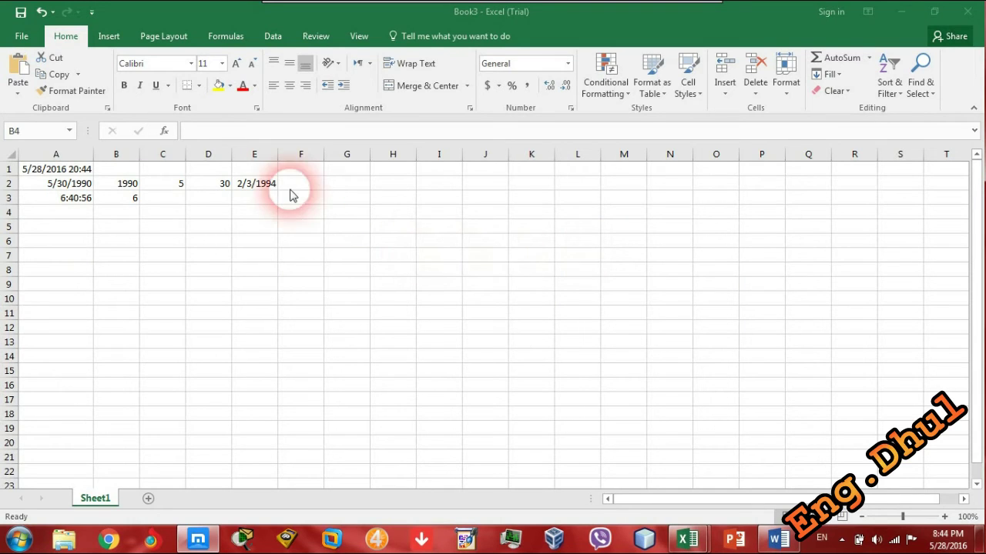
Step: Enter the formula =MINUTE(A3) in cell C3 to extract the minutes from the time
left_click(166, 200)
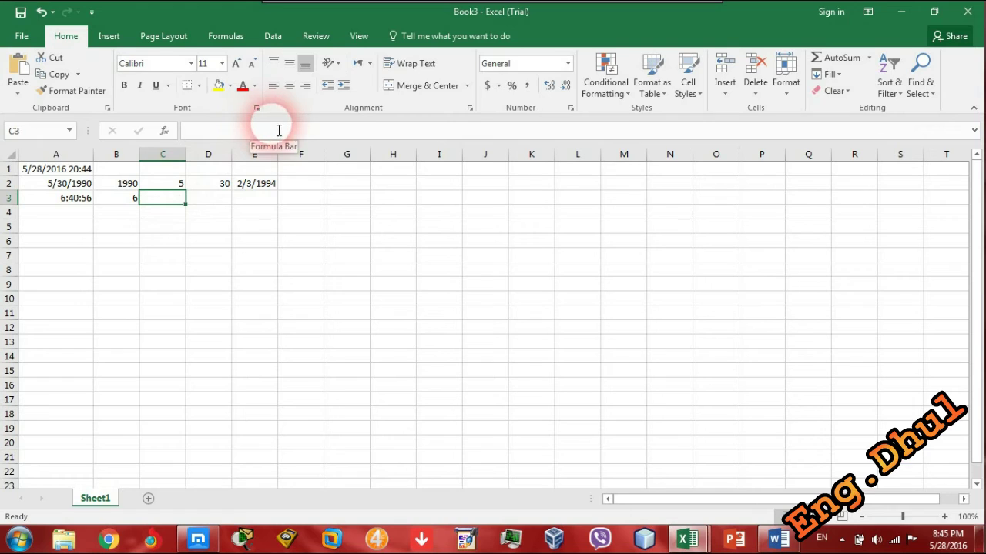
left_click(281, 131)
type("=min")
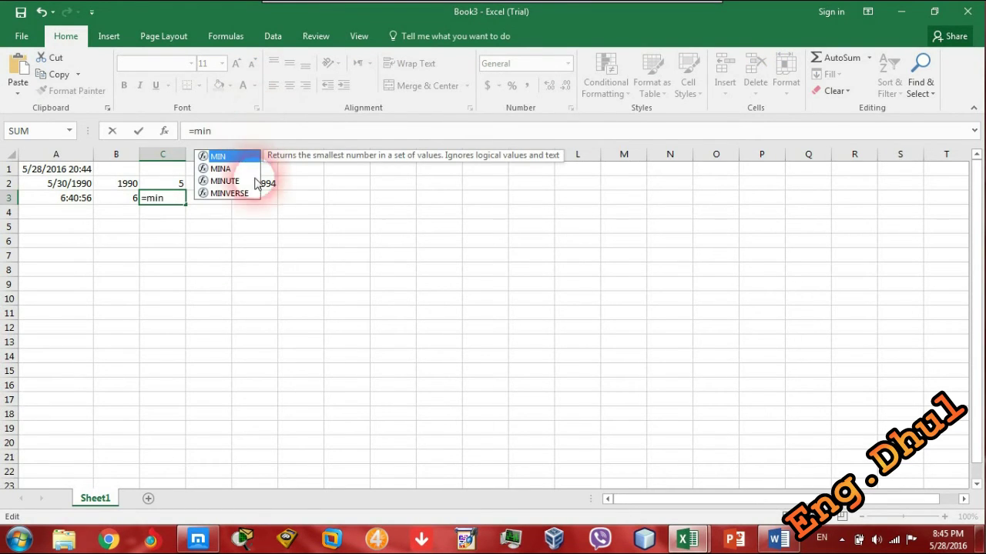
left_click(225, 181)
double_click(226, 181)
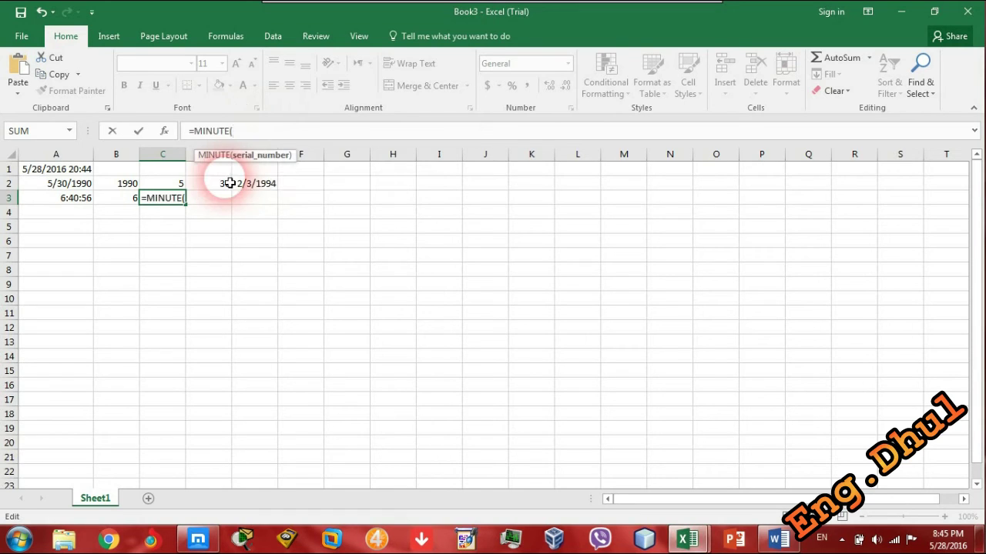
left_click(71, 202)
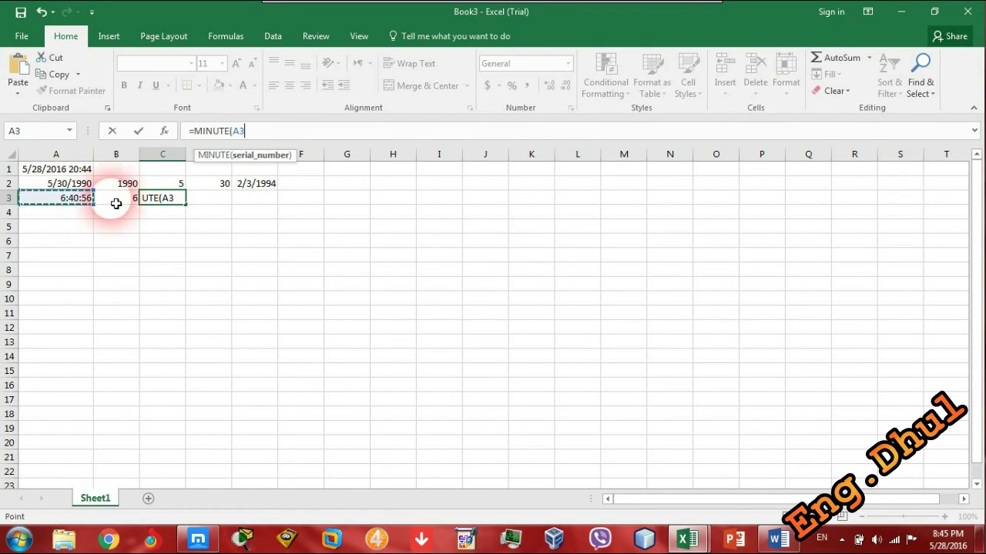
type(")")
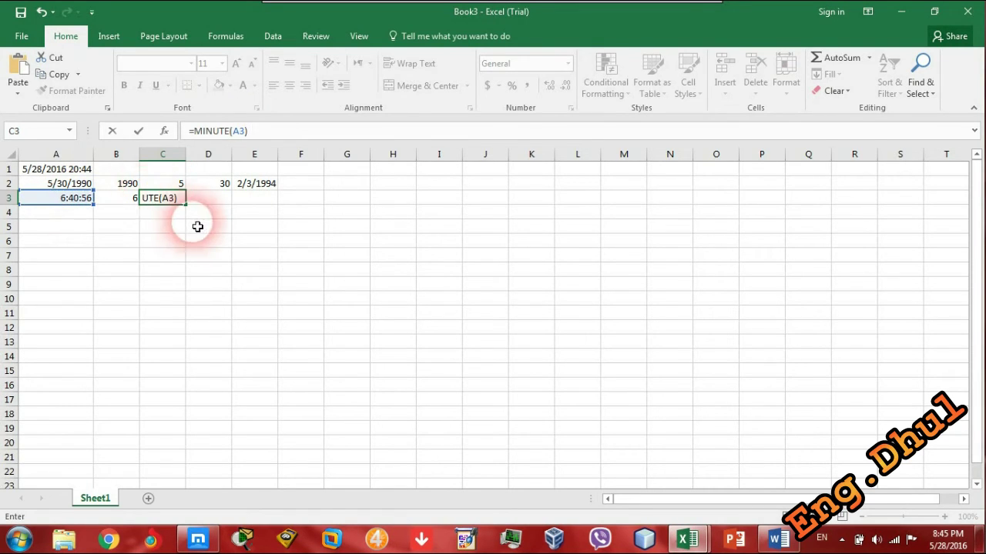
key("Return")
Step: Enter the formula =SECOND(A3) in cell D3 to extract the seconds from the time
left_click(204, 201)
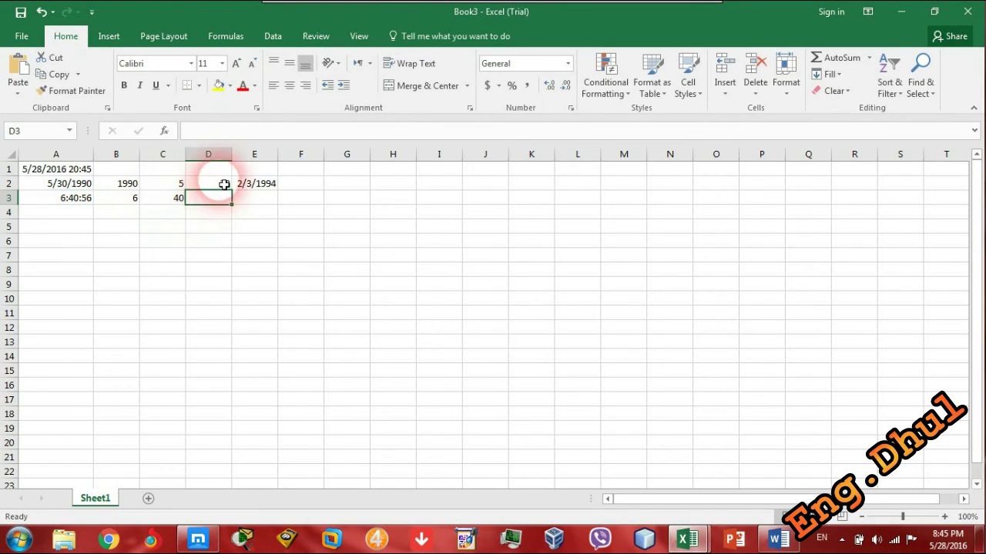
left_click(237, 137)
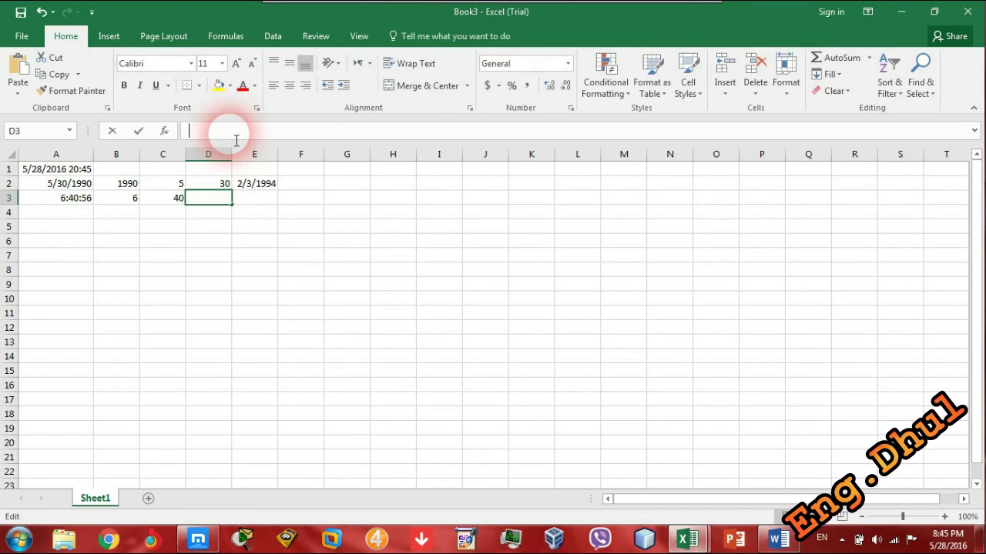
type("=secon")
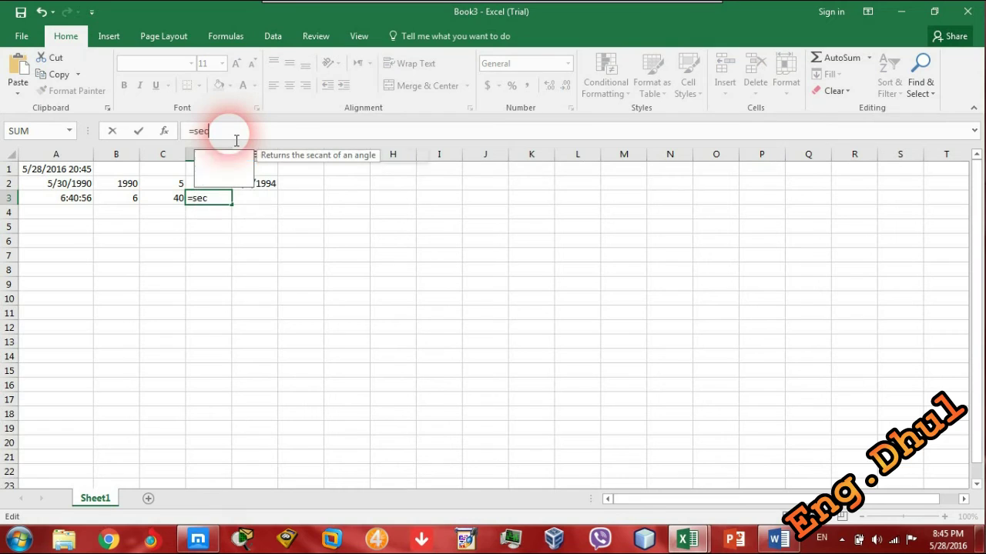
key("Tab")
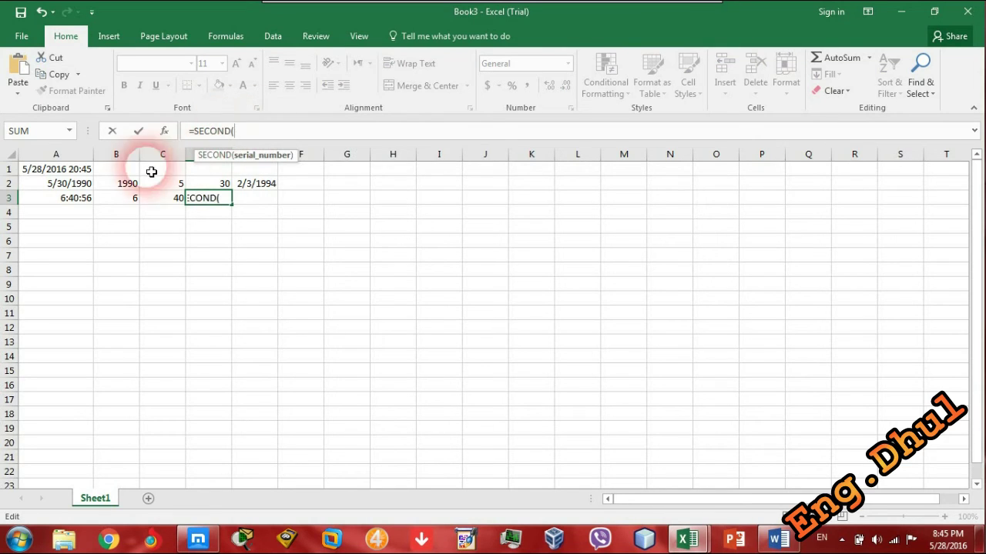
left_click(85, 198)
type(")")
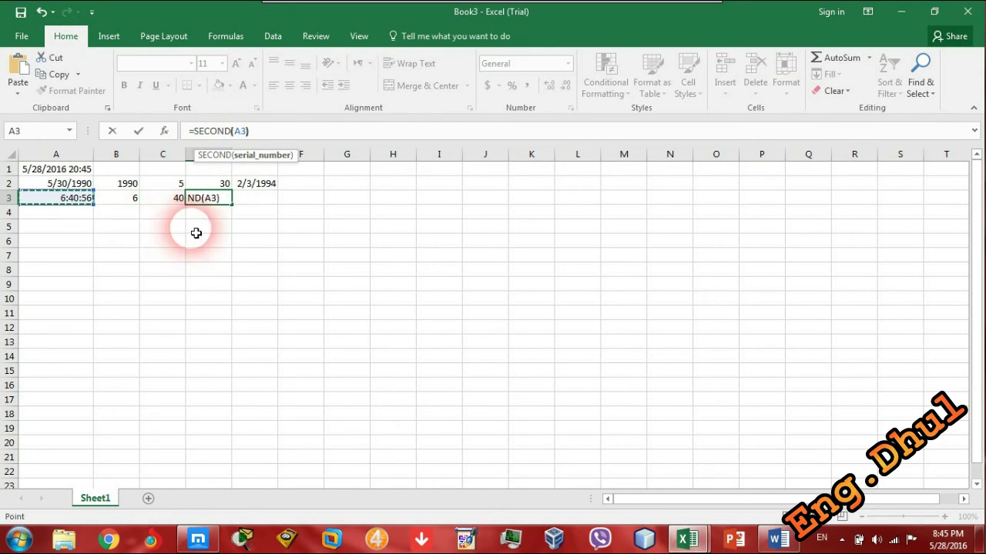
key("Return")
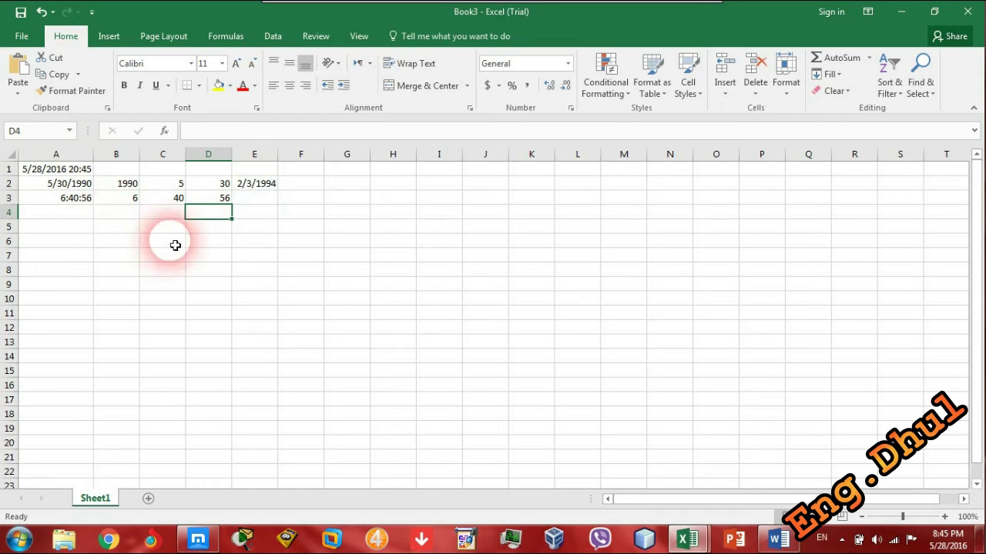
Step: Start a TIME formula in cell E3 with HOUR(A3) as the hour argument
left_click(271, 188)
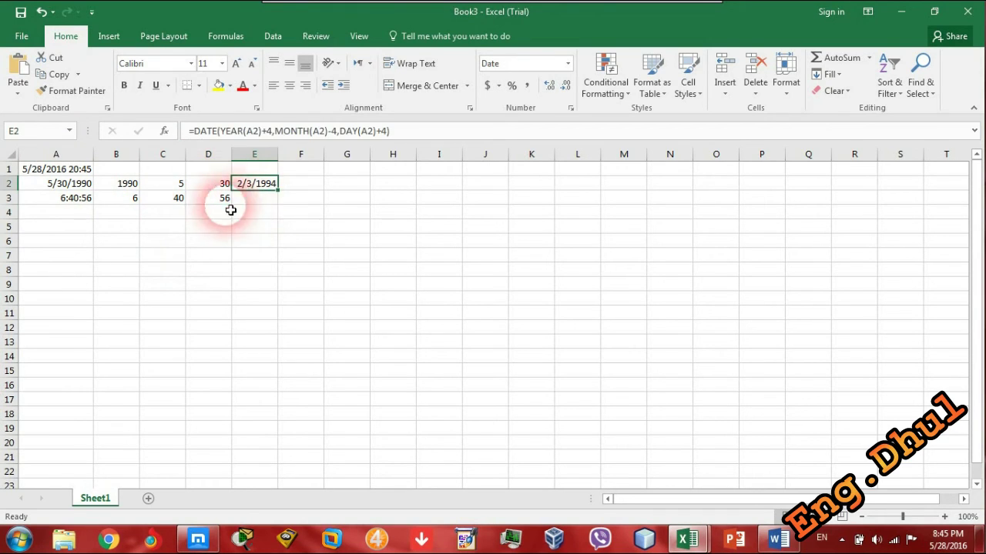
key("Left")
key("Left")
left_click(247, 204)
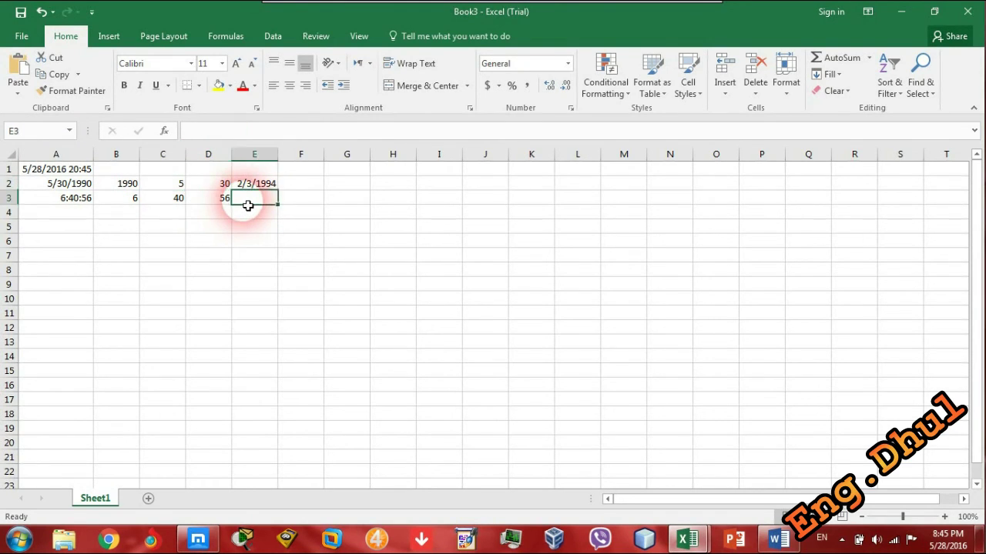
type("=TIME(")
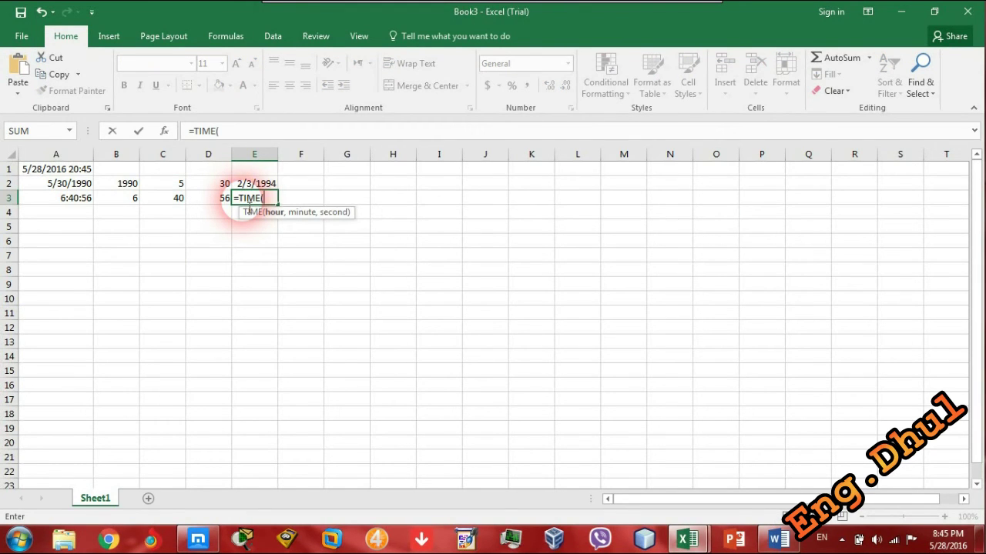
type("hour")
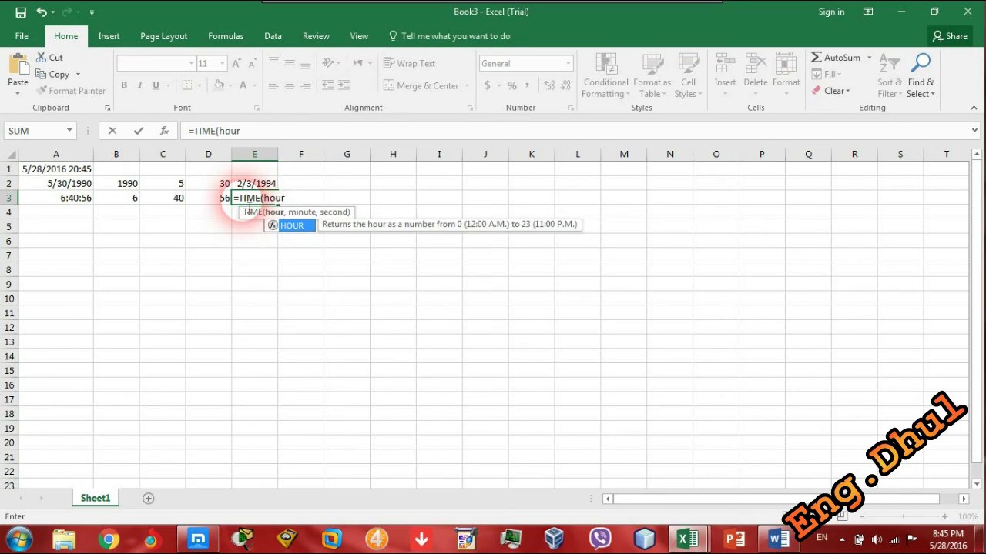
key("Tab")
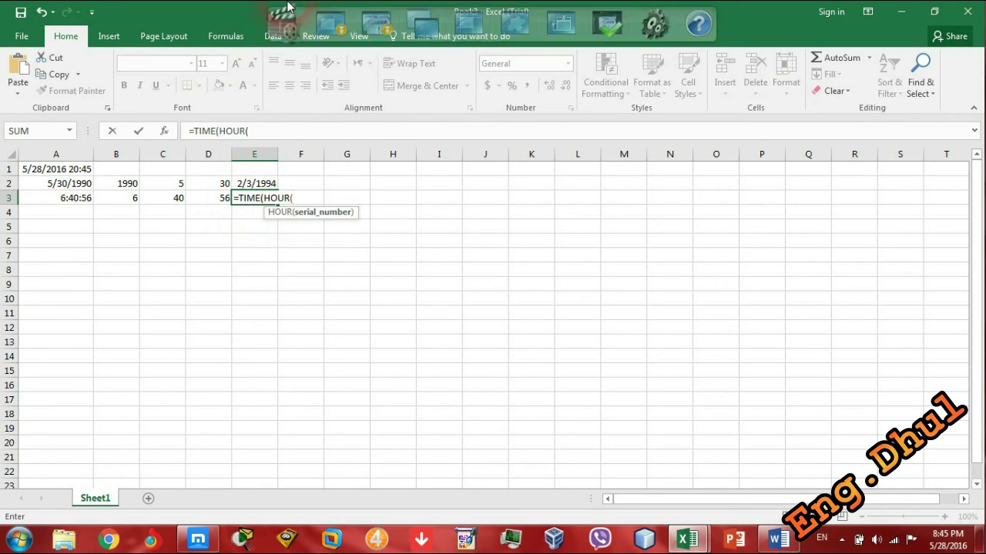
left_click(68, 200)
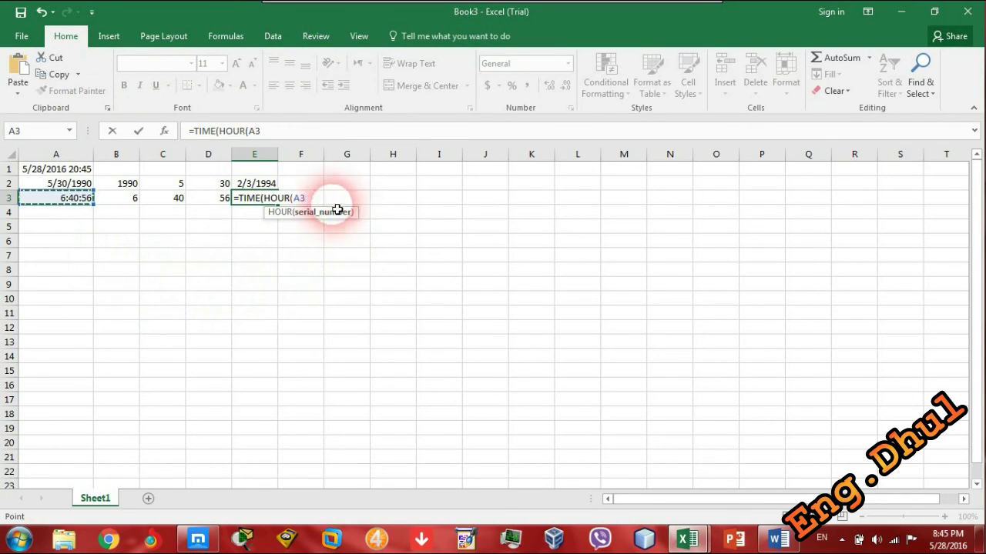
type(")m")
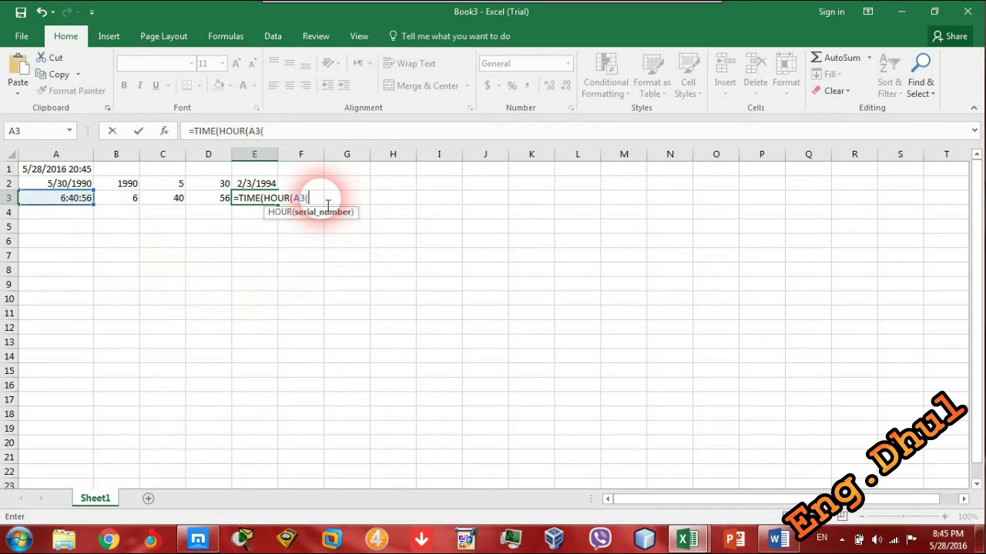
key("BackSpace")
type(",")
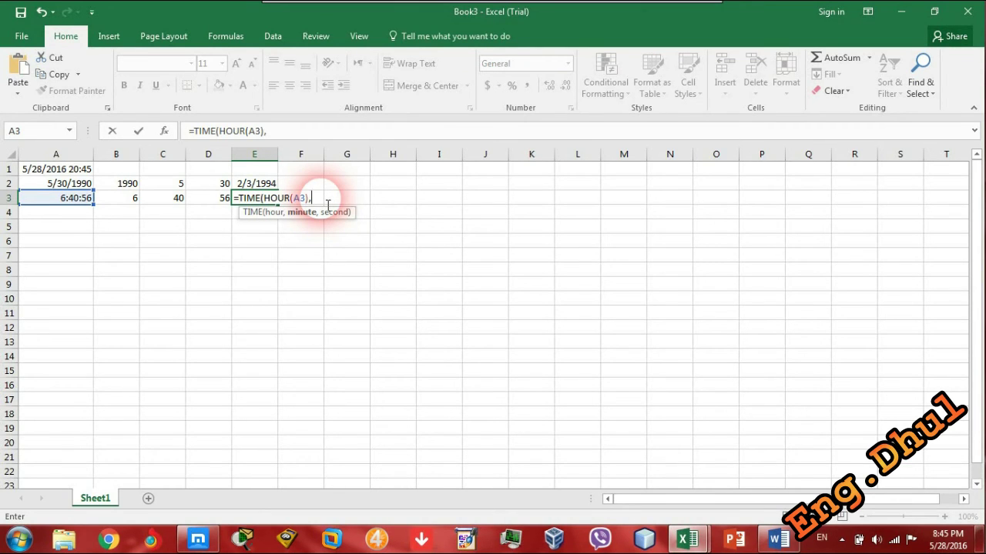
Step: Add MINUTE(A3)-20 as the minute argument of the TIME formula in E3
type("min")
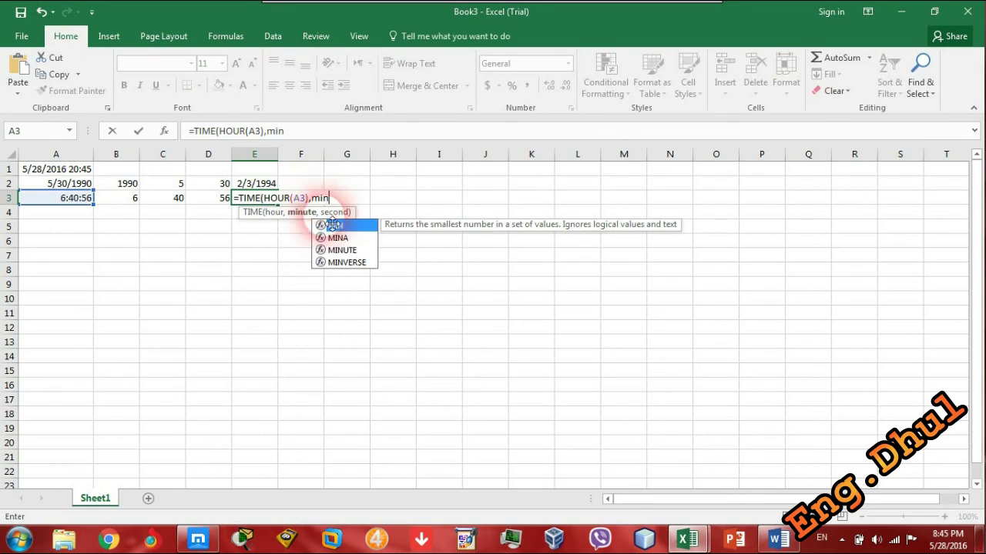
left_click(341, 252)
double_click(342, 250)
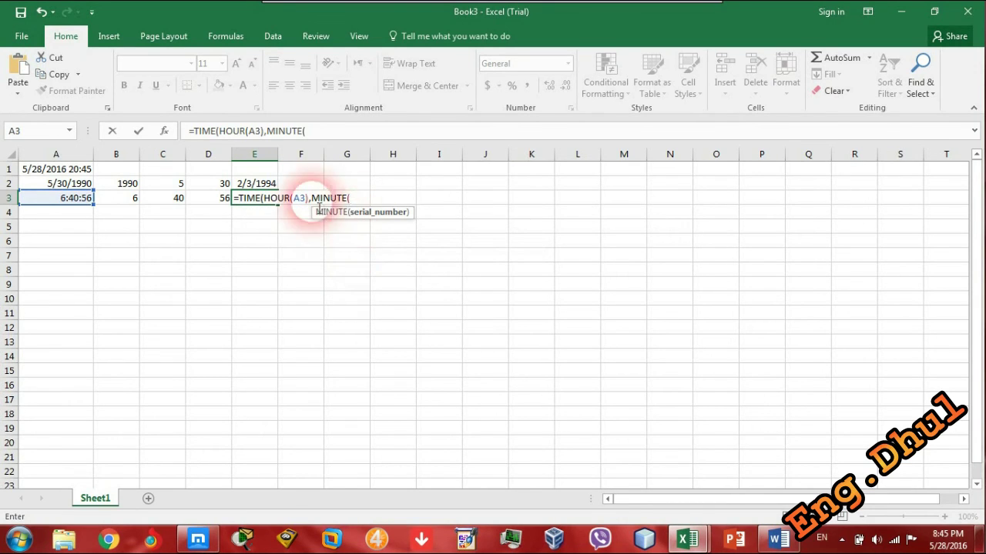
left_click(55, 198)
type(")=")
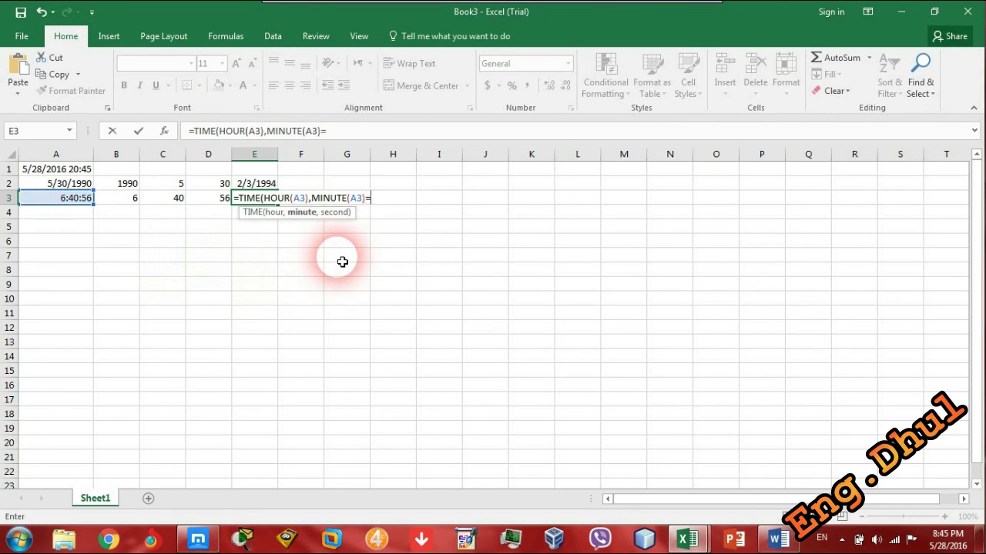
key("BackSpace")
type("-20,")
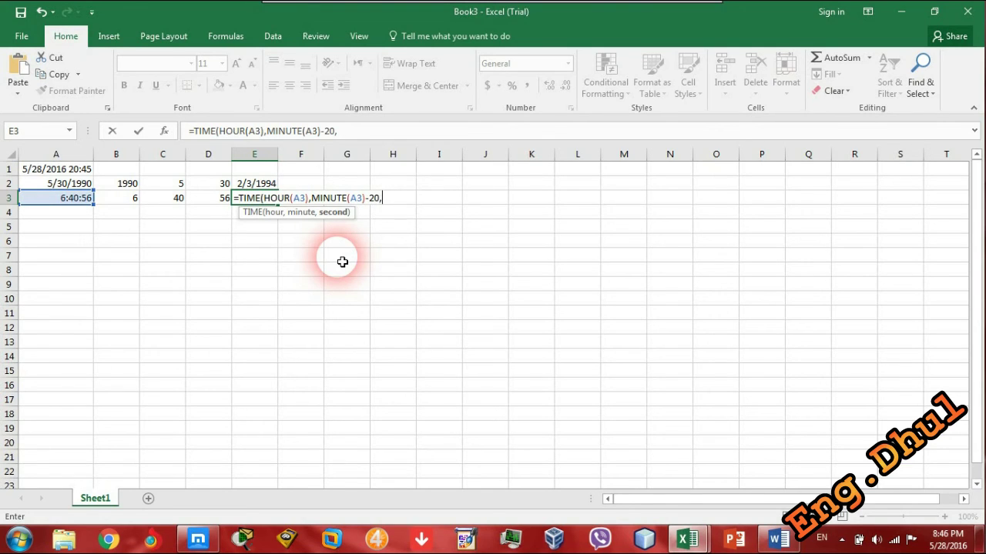
Step: Add SECOND(A3)+1000 as the second argument and enter the completed TIME formula in E3
type("second")
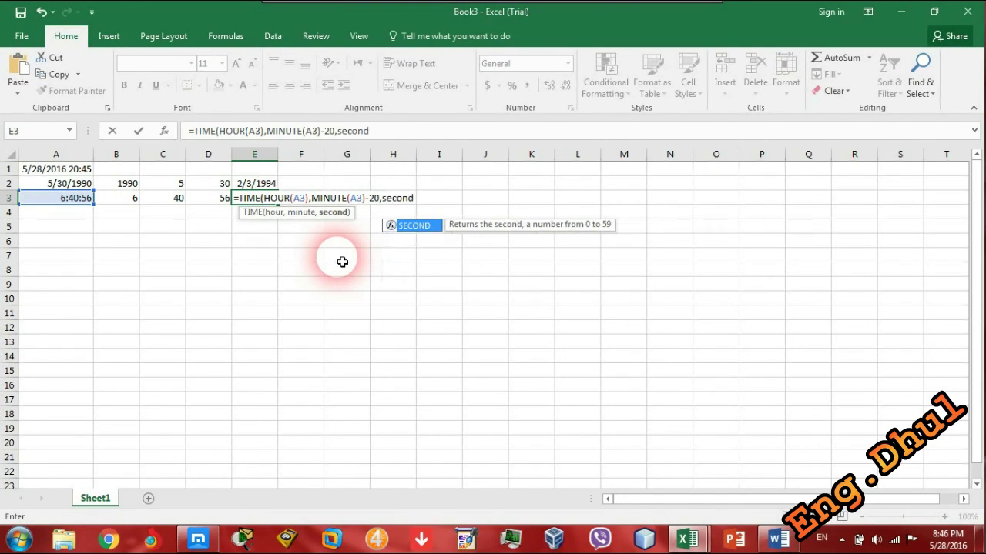
key("Tab")
left_click(73, 198)
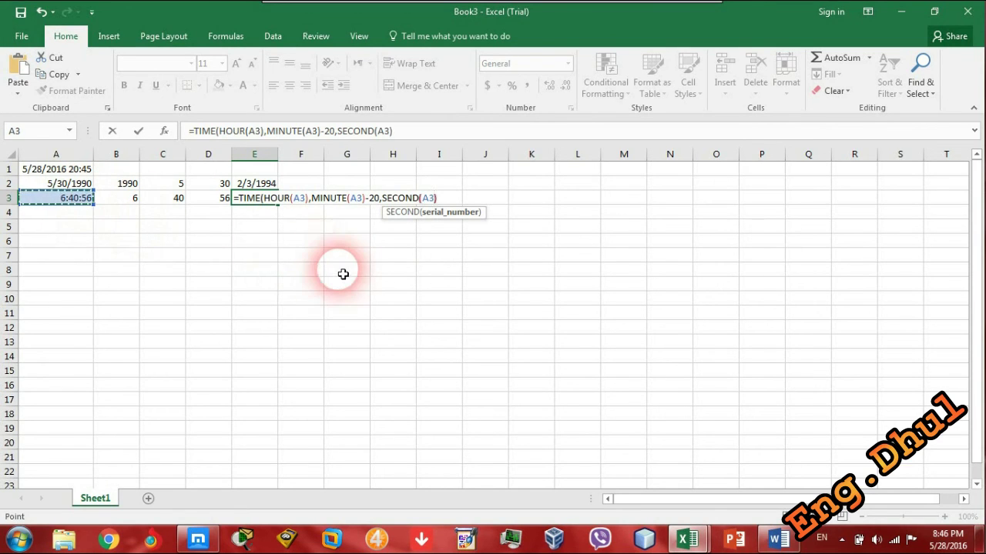
type(")+1000)")
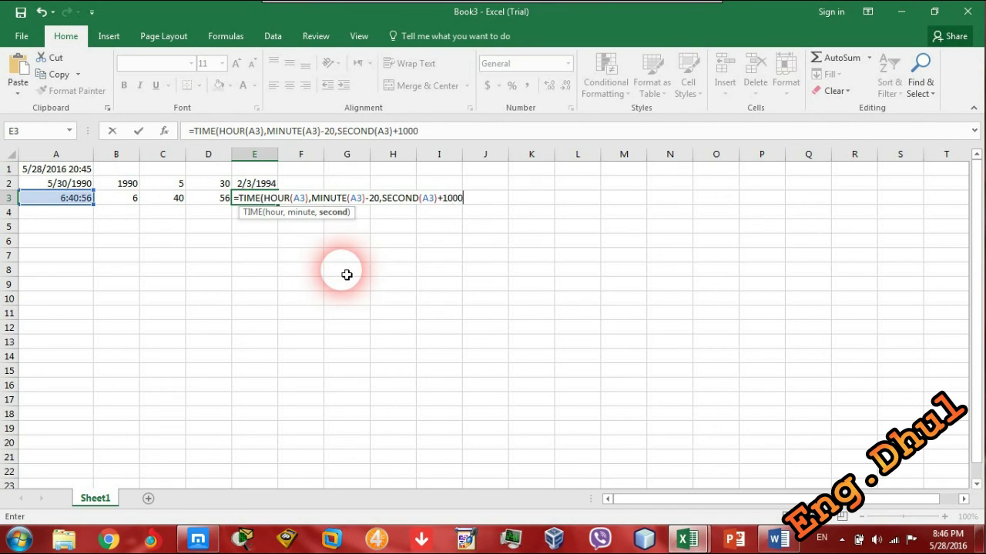
key("Return")
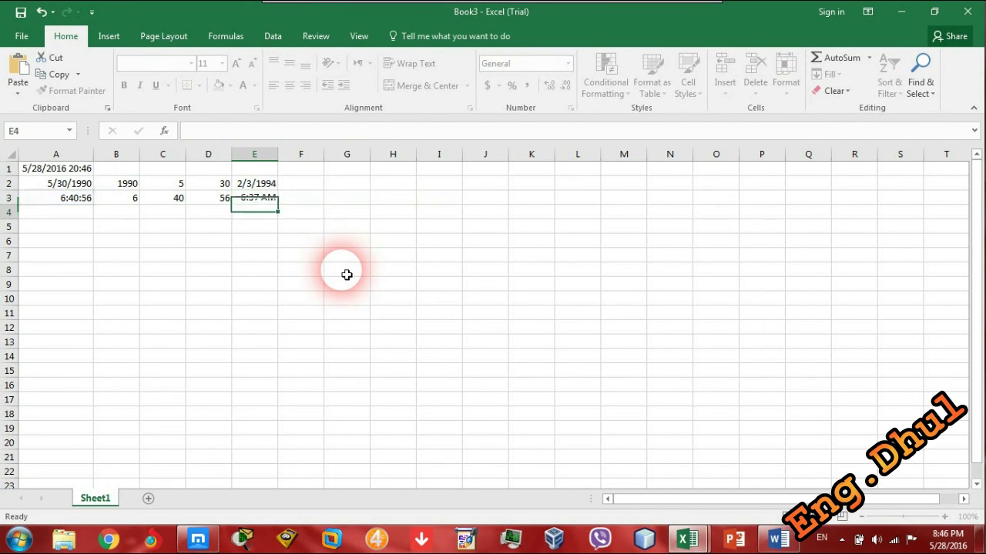
Step: Compare the TIME formula and its result in E3 with the source time in A3 and its extracted parts
left_click(254, 198)
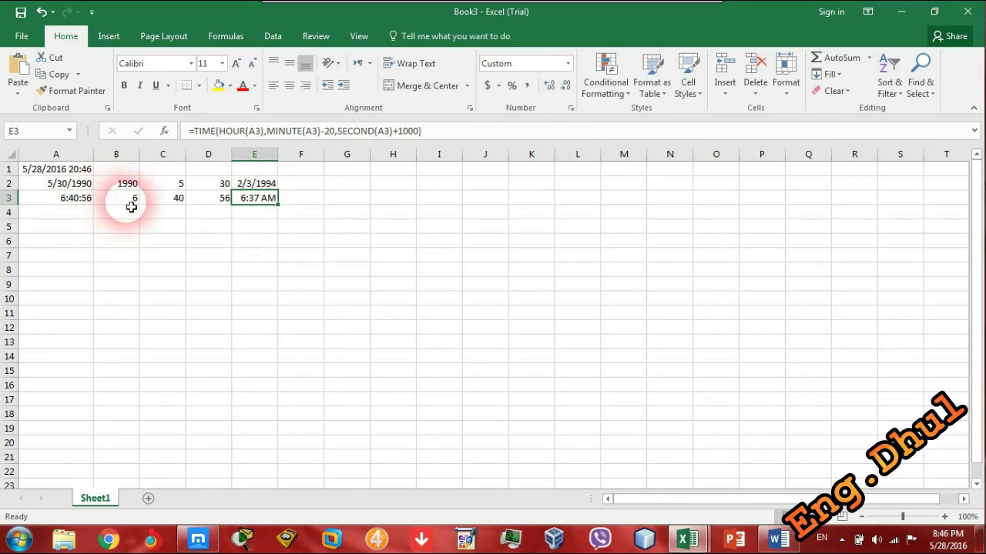
left_click(162, 200)
left_click(77, 200)
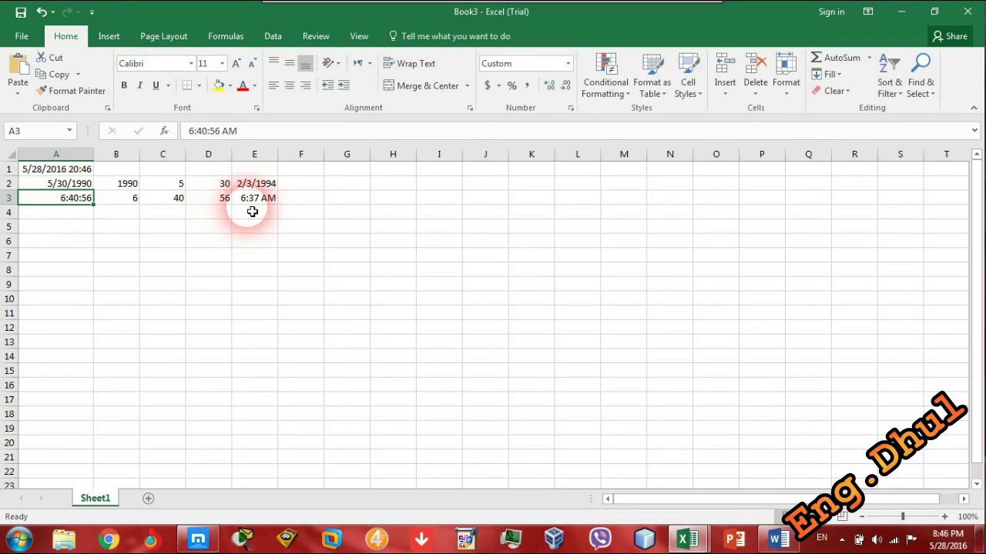
left_click(224, 199)
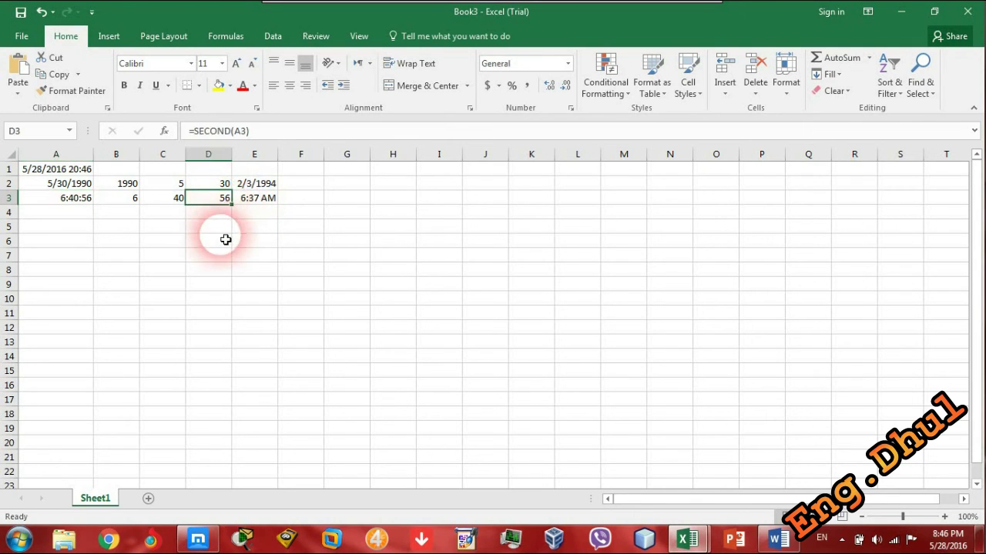
left_click(250, 200)
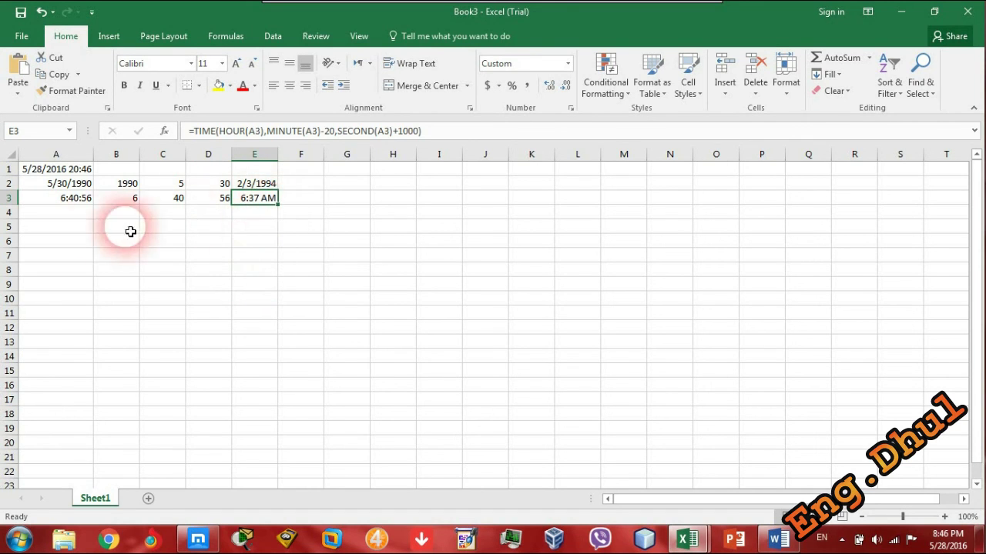
left_click(68, 200)
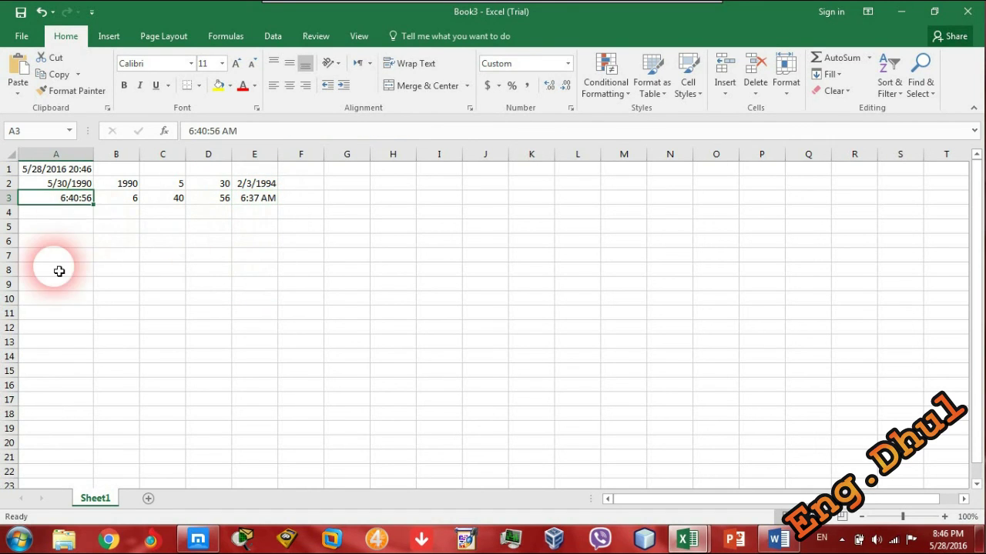
Step: Examine the time entry in A3, highlighting its full time value, its AM marker and its hour part without changing the cell
double_click(69, 199)
left_click_drag(74, 199, 37, 214)
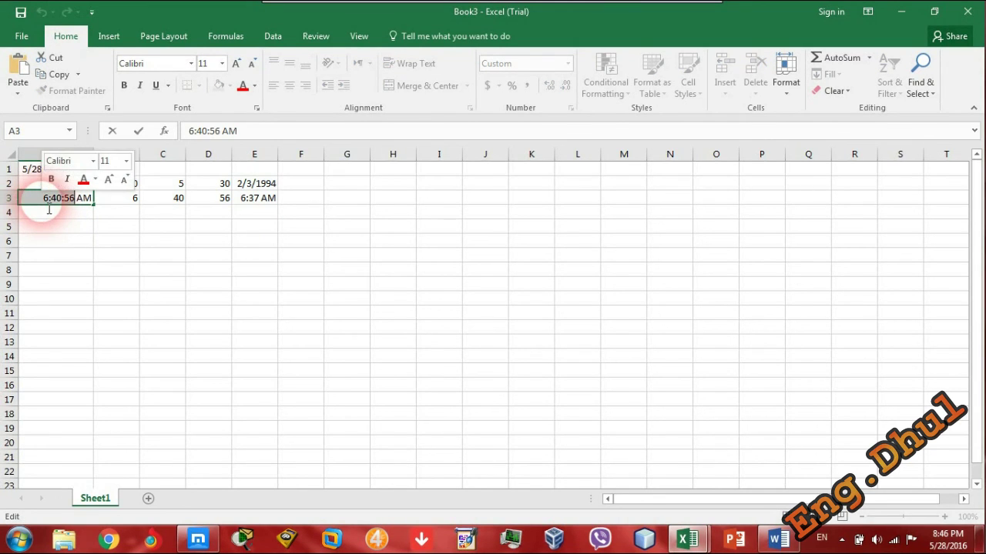
left_click(54, 206)
mouse_move(55, 206)
left_mouse_down()
mouse_move(31, 197)
mouse_move(55, 209)
left_mouse_up()
left_click(90, 209)
left_click(55, 209)
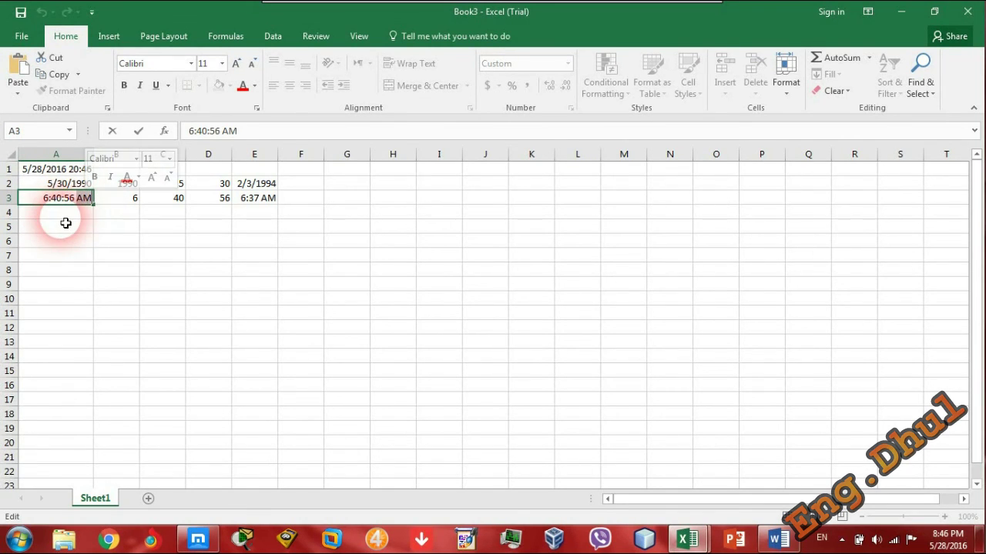
left_click(54, 204)
left_click_drag(54, 206, 151, 238)
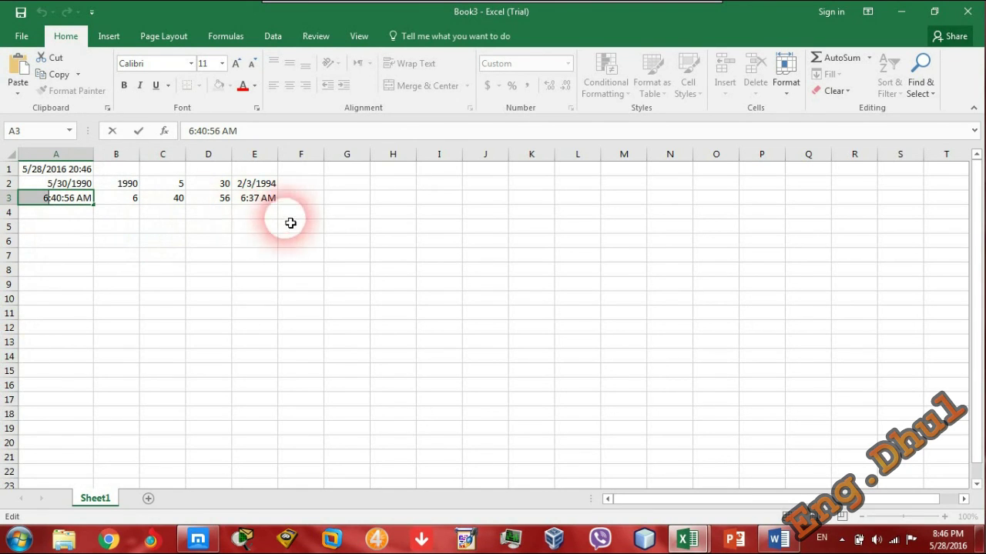
key("BackSpace")
left_click(254, 240)
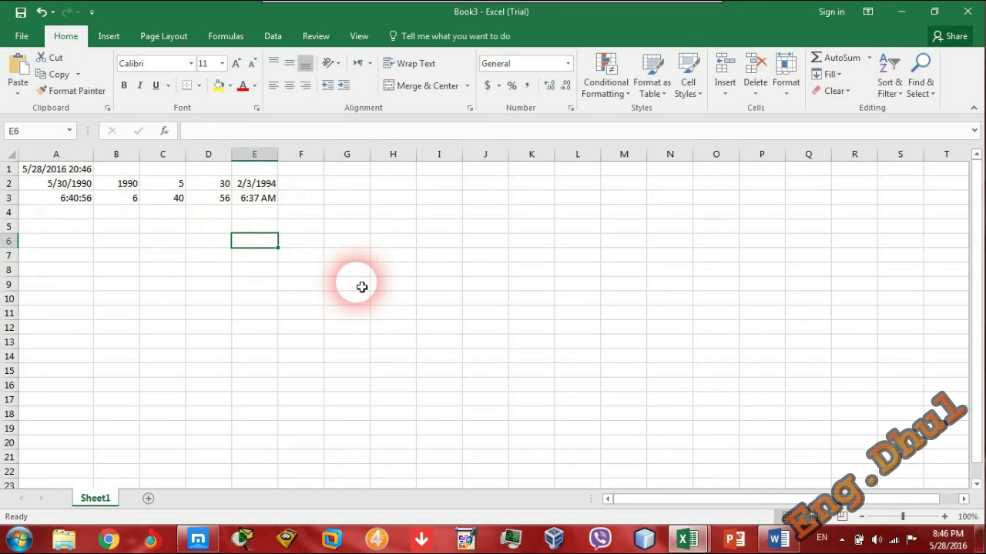
left_click(331, 271)
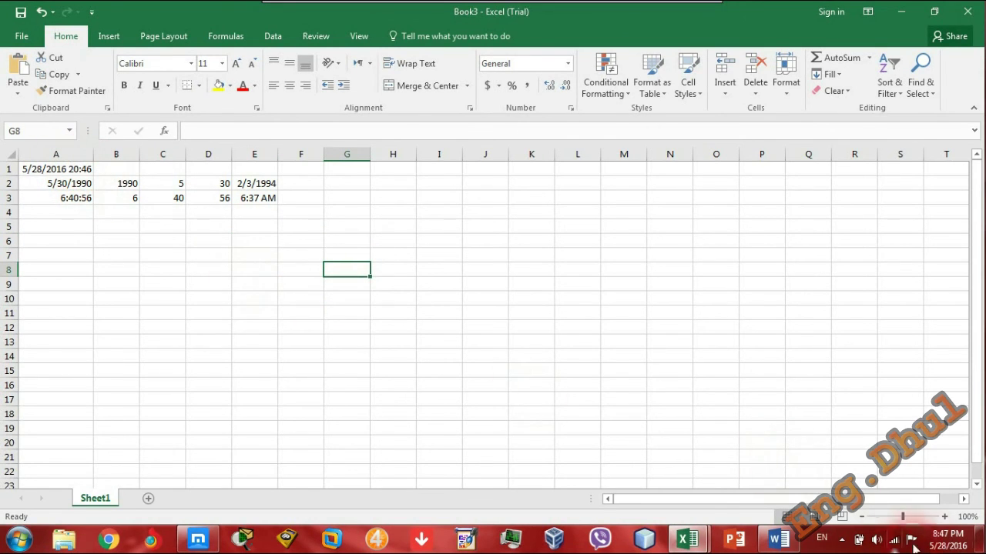
Step: Check the NOW() formula in A1 and re-enter the MINUTE(A3) formula in C3 to recalculate the current date and time
left_click(54, 175)
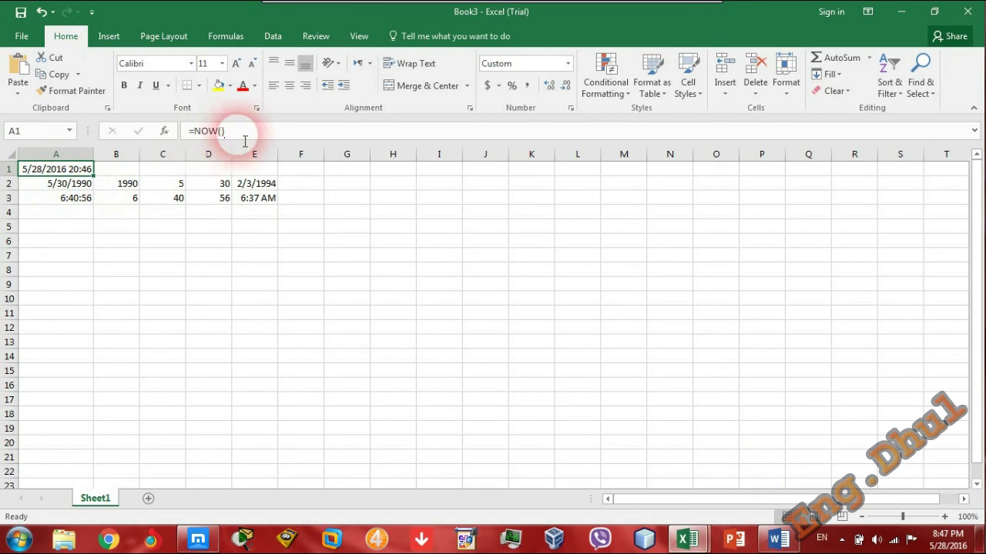
left_click(254, 198)
left_click(160, 203)
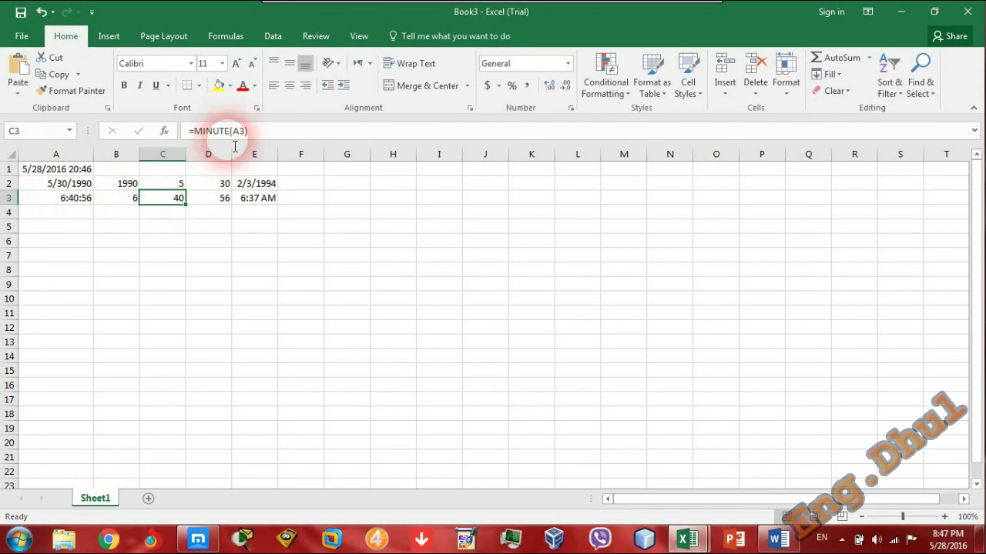
left_click(274, 136)
key("Return")
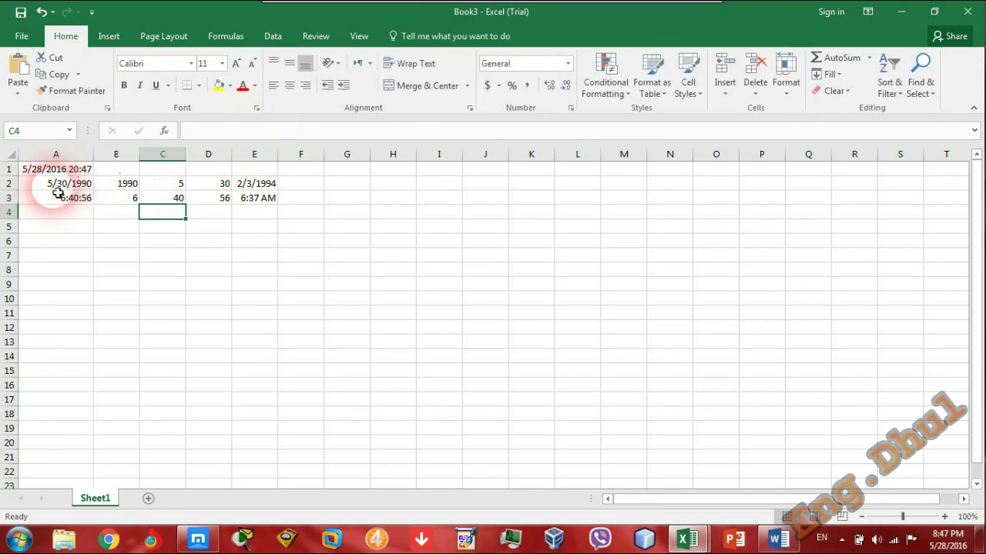
Step: Review the SECOND(A3) formula in D3 and leave it without edits
left_click(217, 199)
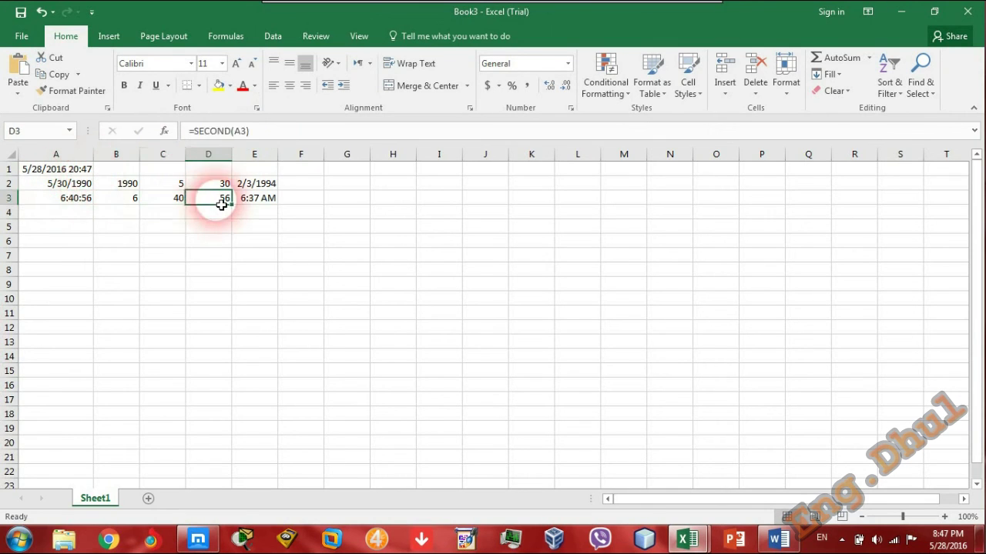
left_click(263, 135)
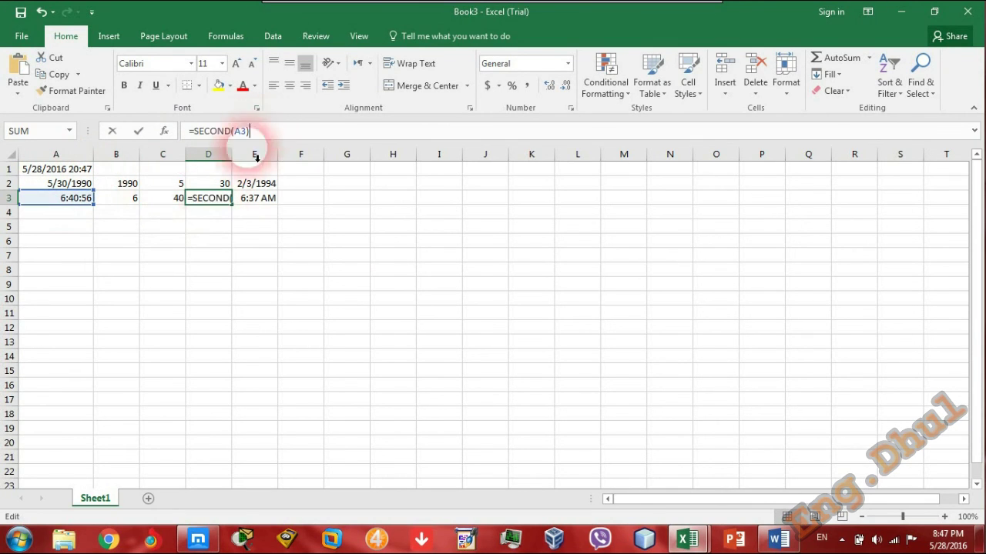
left_click(169, 265)
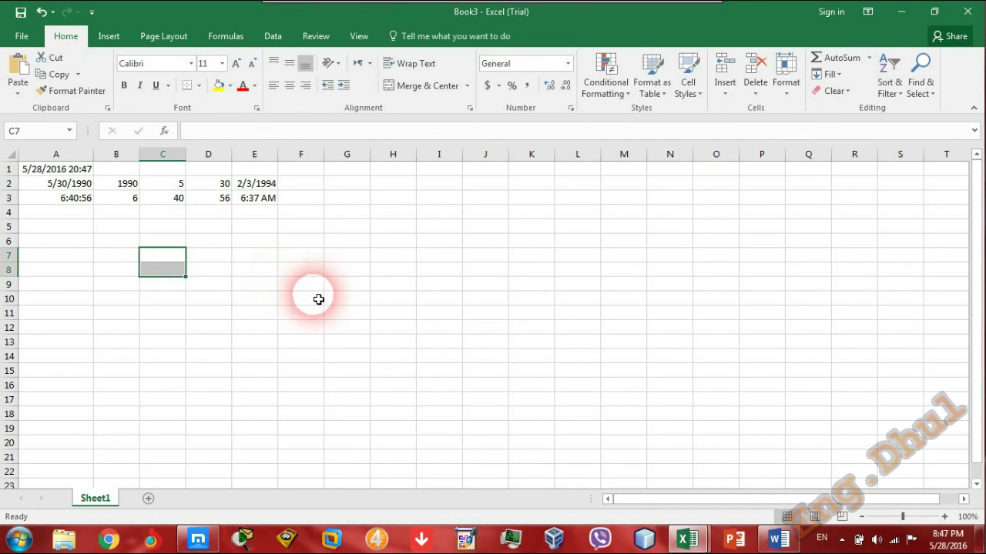
left_click(353, 285)
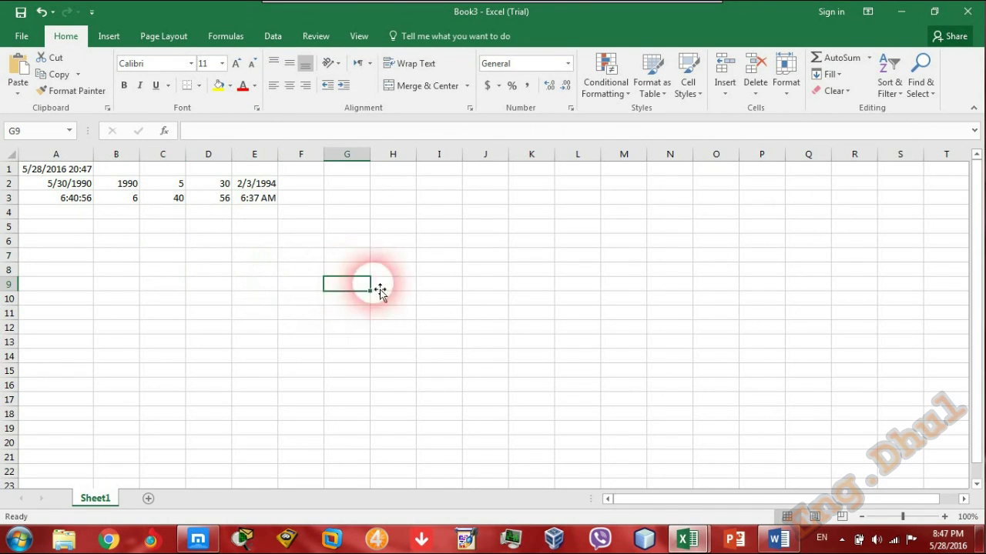